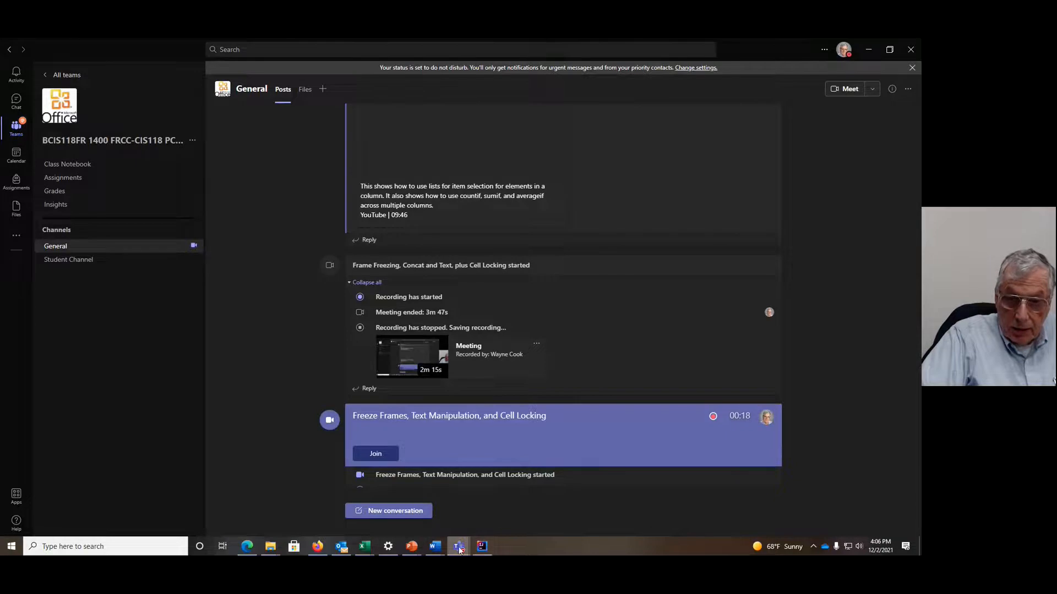
Step: Switch from the Teams meeting to the Test Scheduling workbook in Excel
left_click(454, 487)
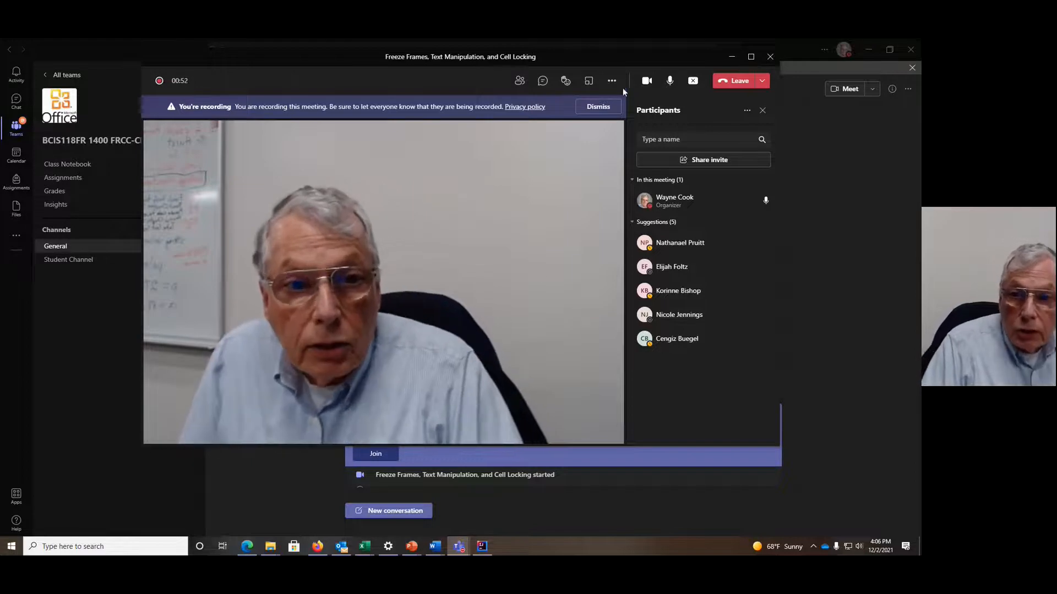
left_click(365, 546)
left_click(327, 498)
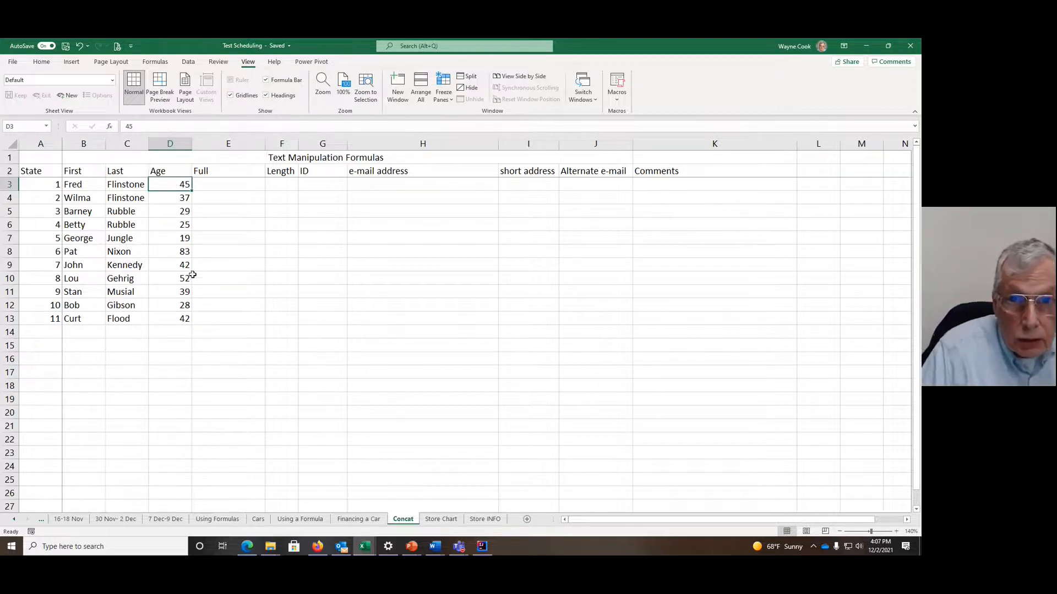
Step: Remove the existing frozen panes on the Concat sheet and freeze panes at cell D3, locking rows 1–2 and columns A–C
left_click(451, 100)
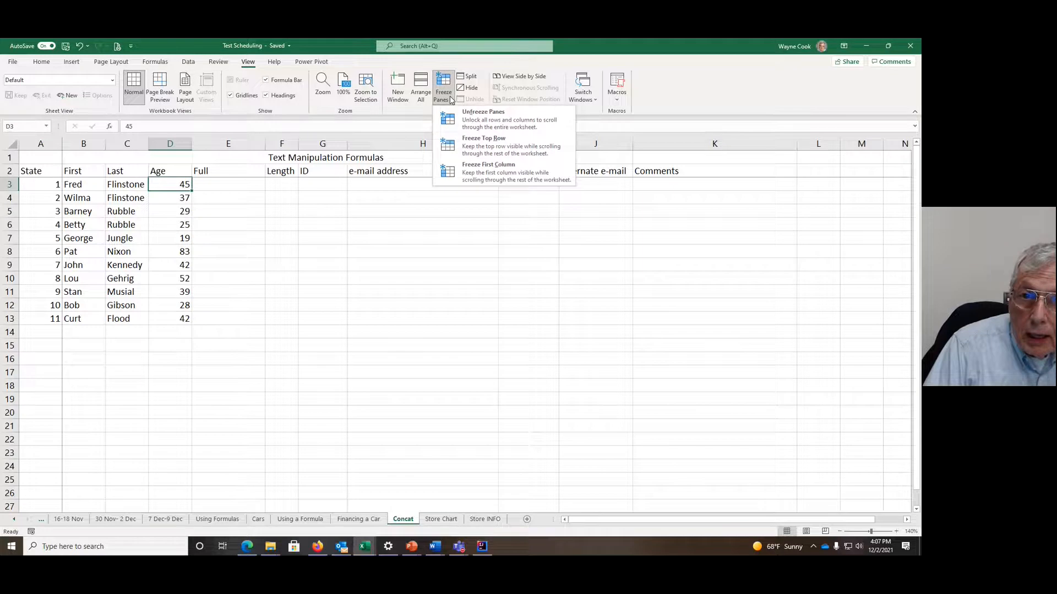
left_click(497, 120)
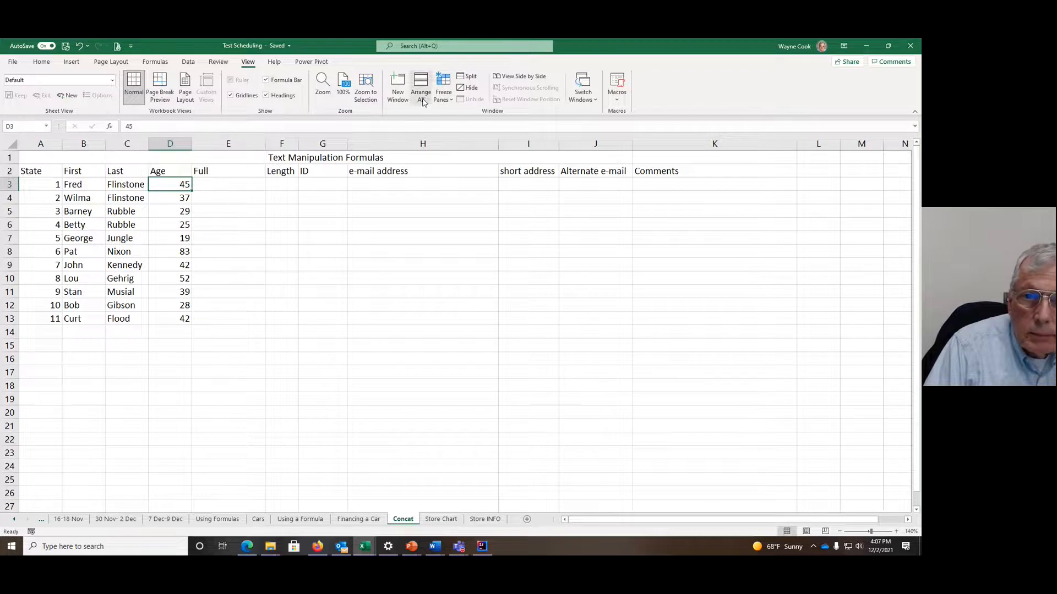
left_click(450, 98)
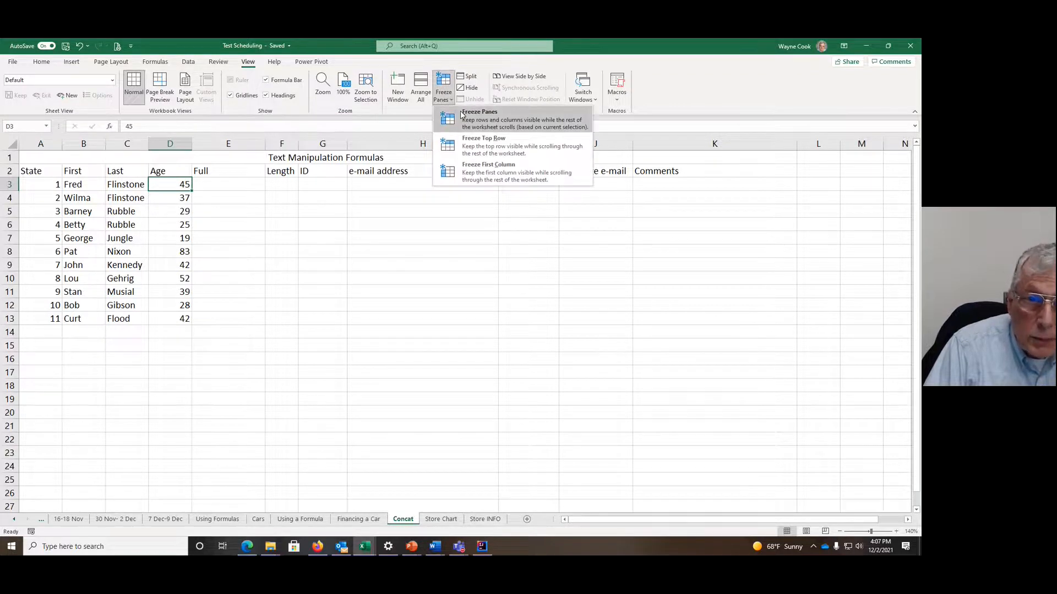
left_click(463, 114)
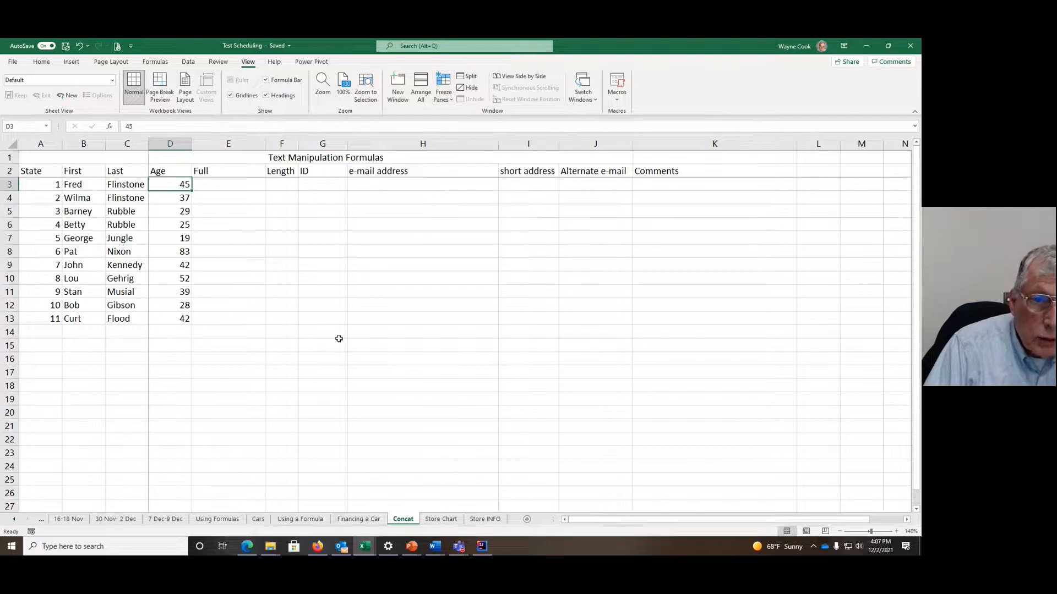
Step: Check the frozen header rows and columns A–C by scrolling the Concat sheet vertically and horizontally, and return to cell D3
left_click(322, 308)
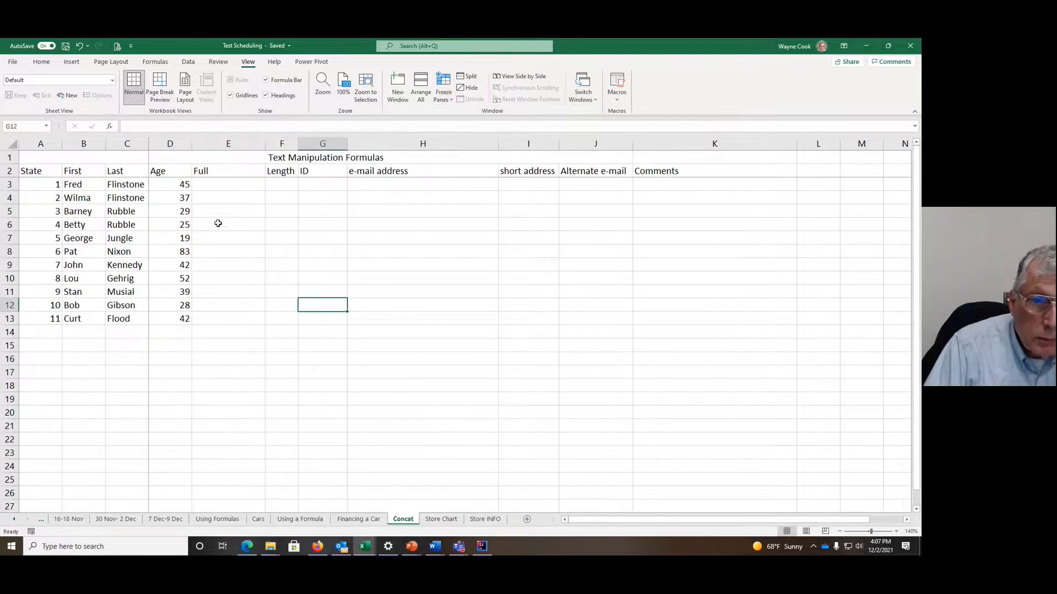
scroll(216, 223, "down", 6)
scroll(217, 226, "up", 6)
scroll(217, 232, "down", 3)
scroll(220, 248, "up", 3)
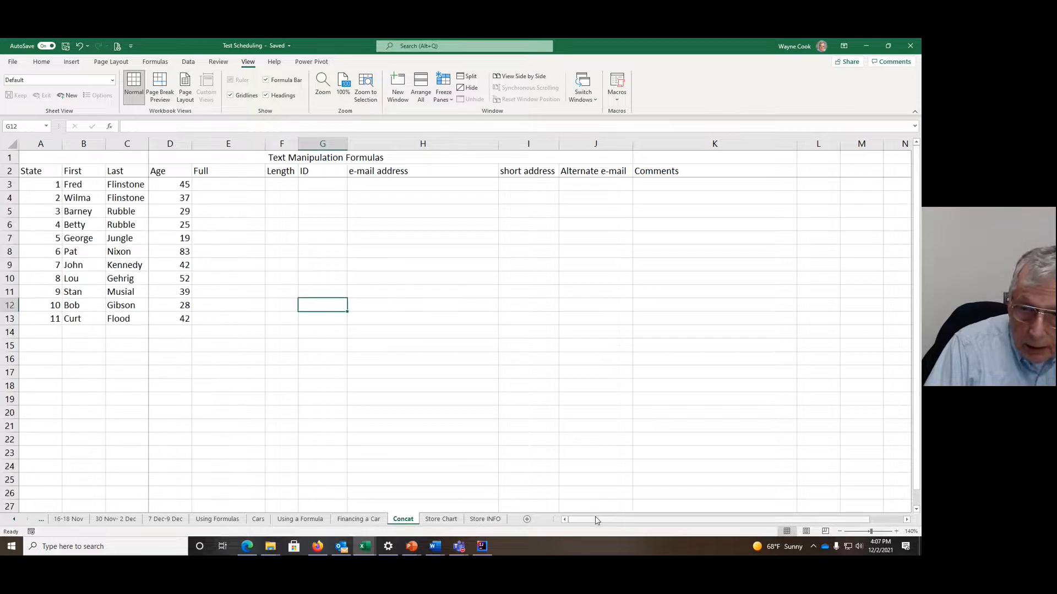
left_click_drag(595, 524, 551, 538)
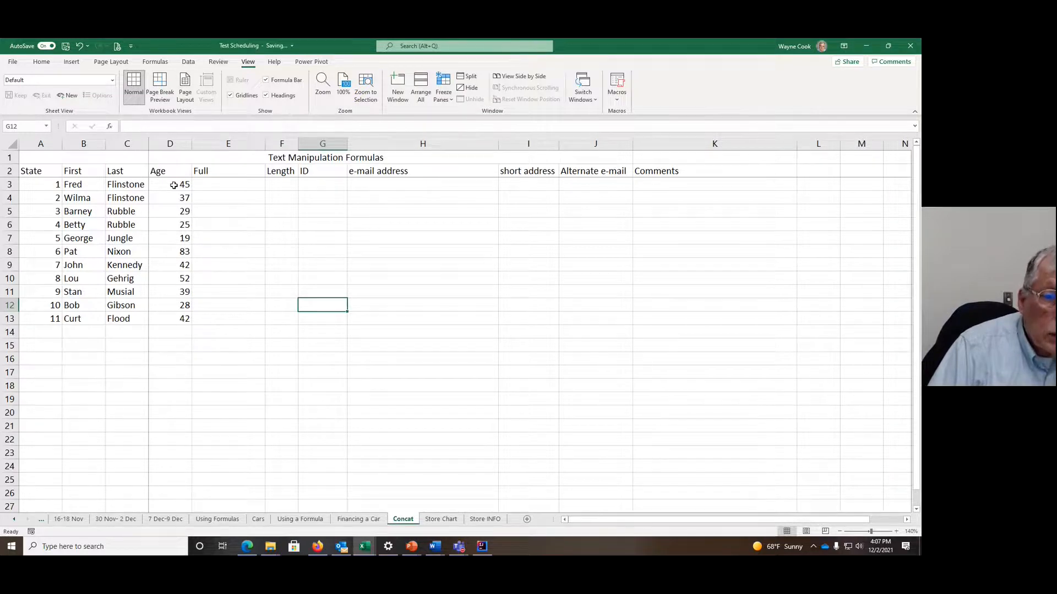
left_click(174, 185)
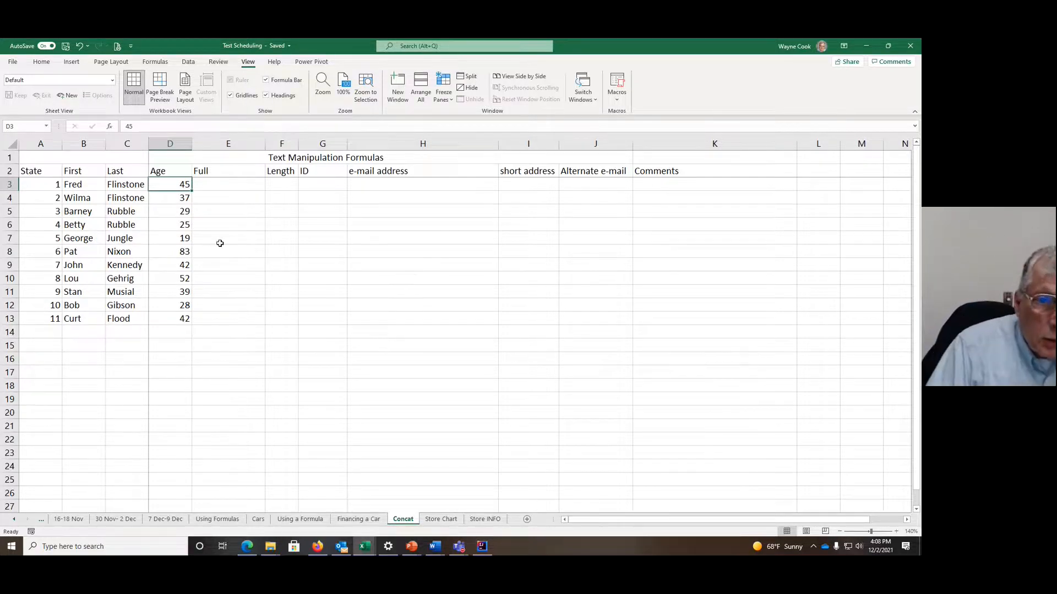
Step: Enter =CONCAT(B3," ",C3) in E3 to join the first and last names with a space under Full
left_click(221, 184)
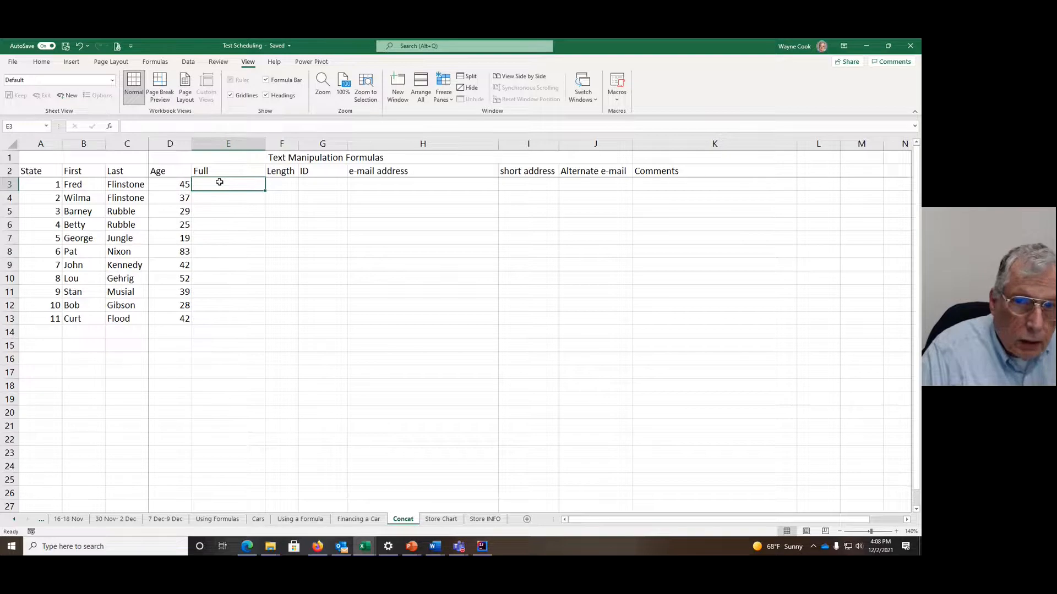
type("=")
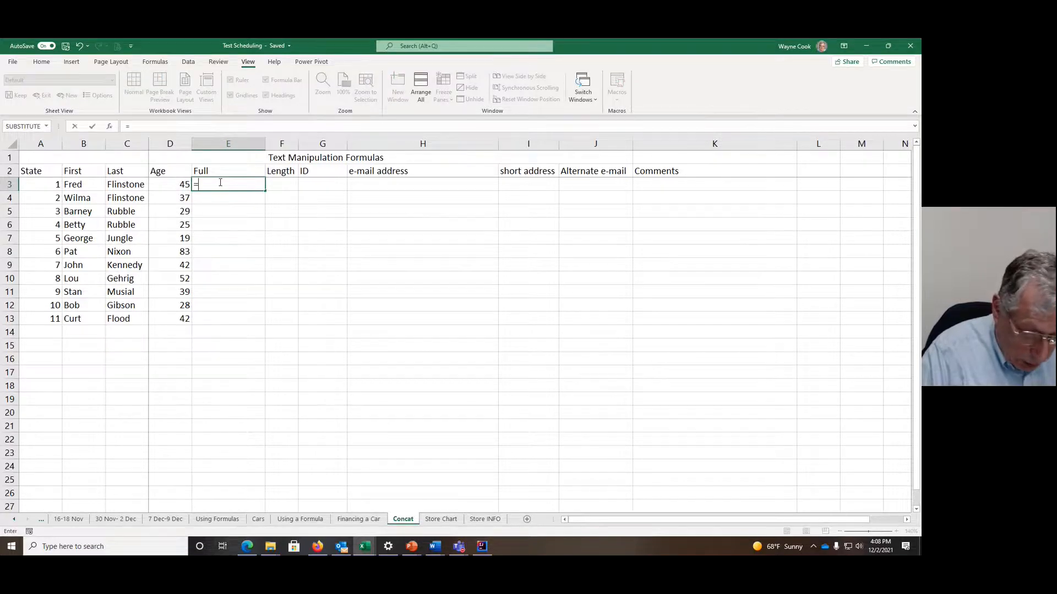
type("CONCAT")
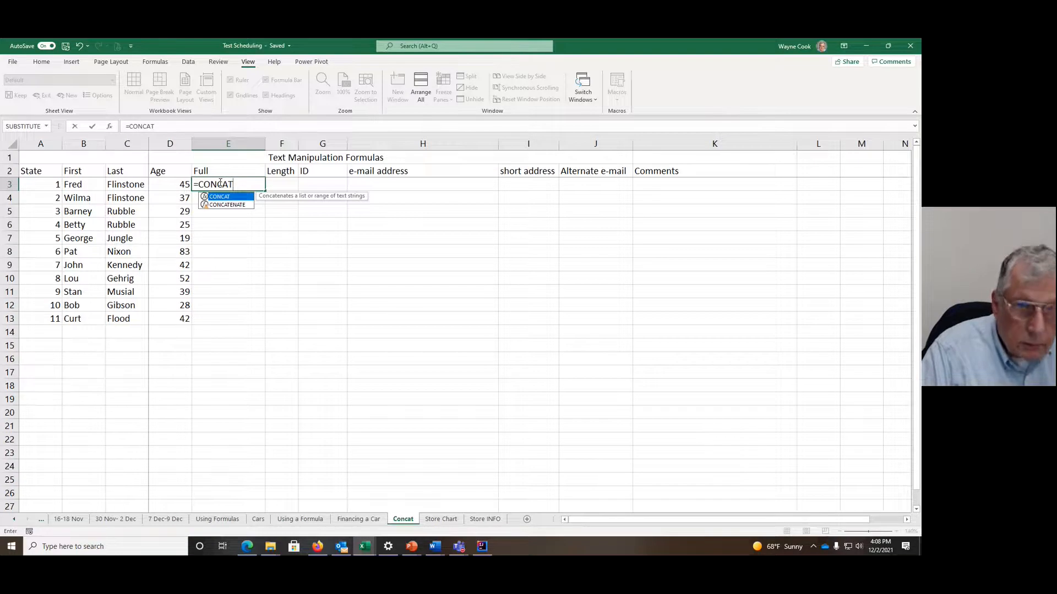
type("(")
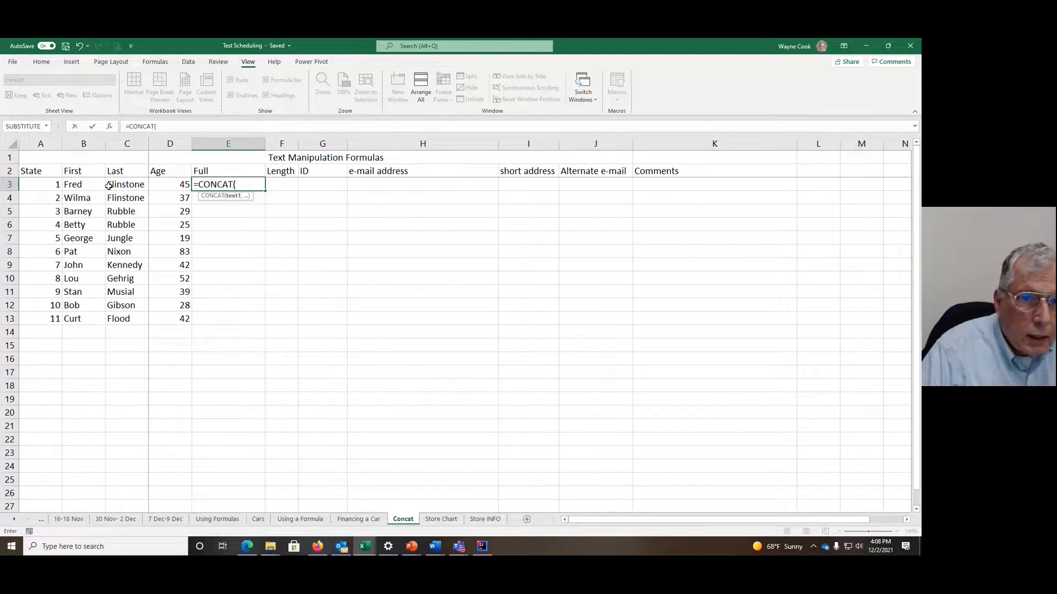
left_click(76, 185)
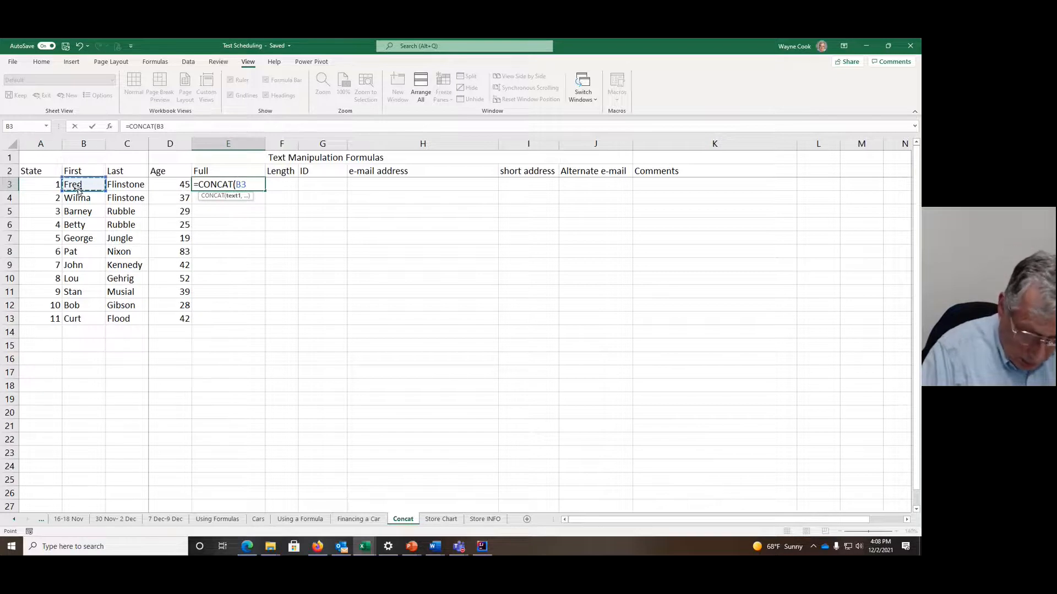
type(",\"")
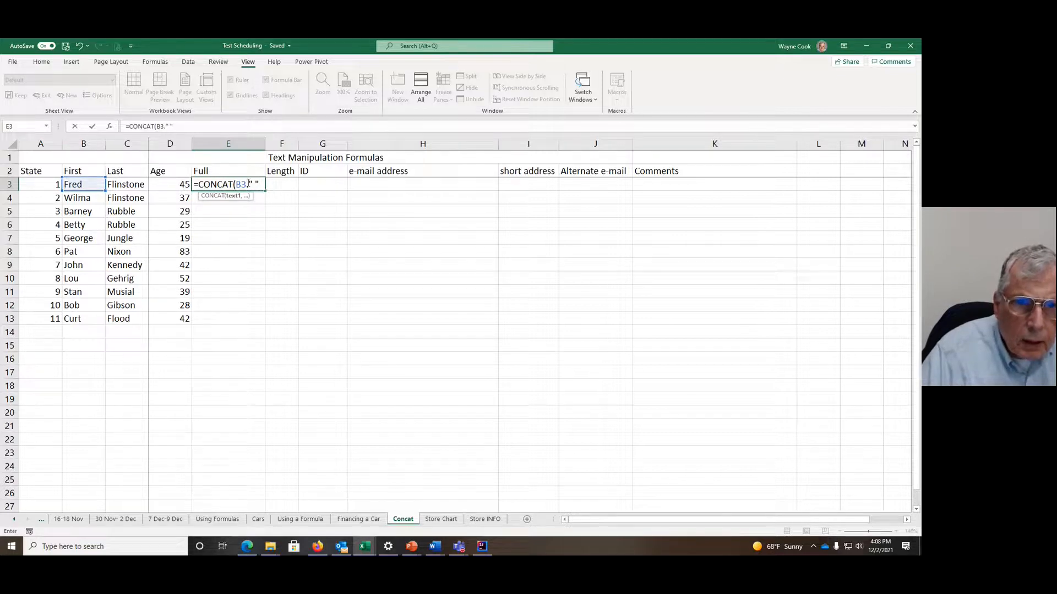
type(",\" \"")
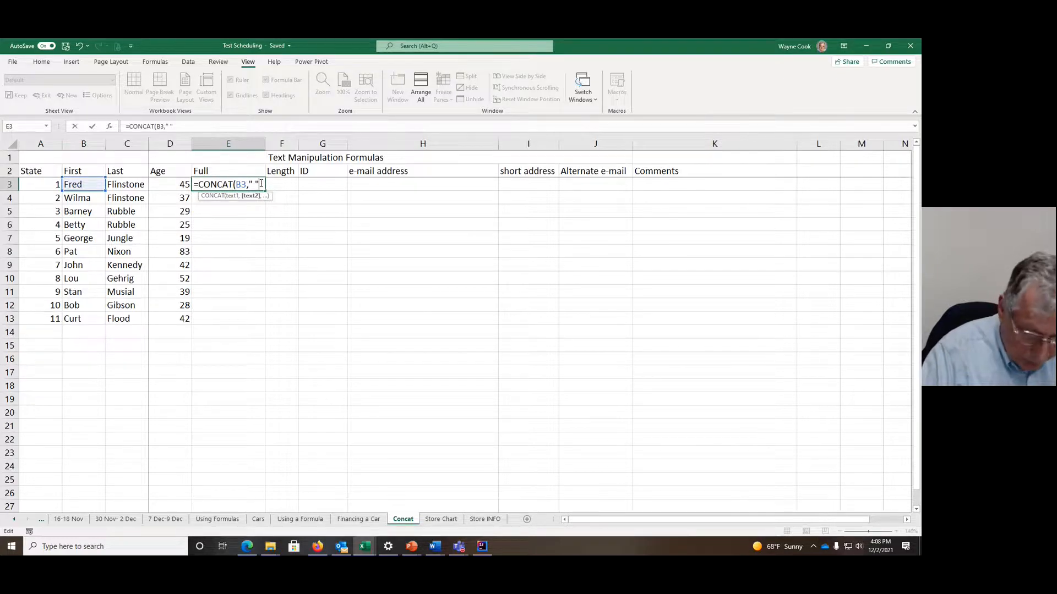
type(",")
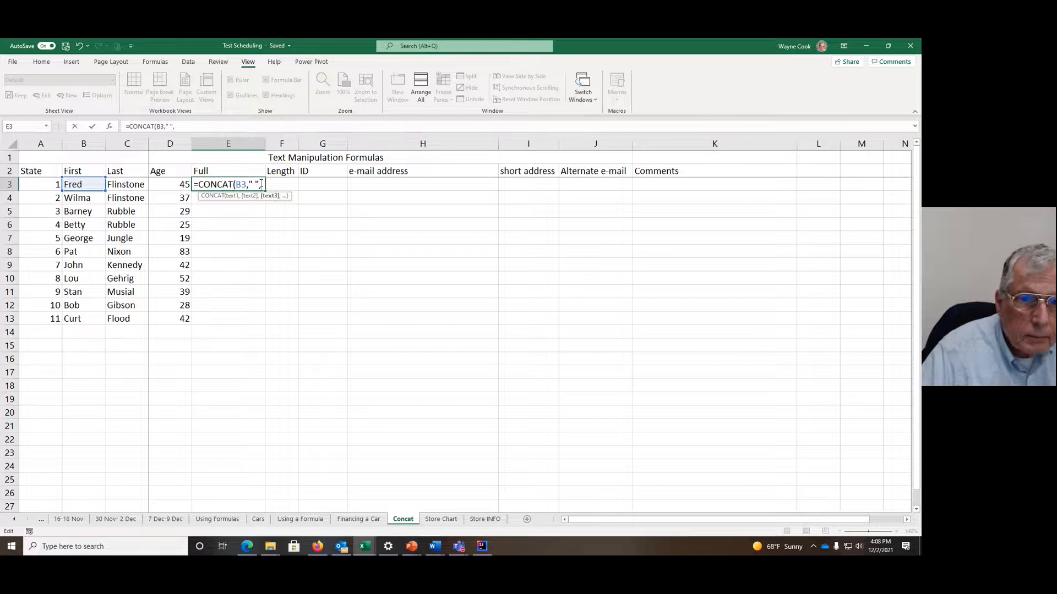
left_click(131, 187)
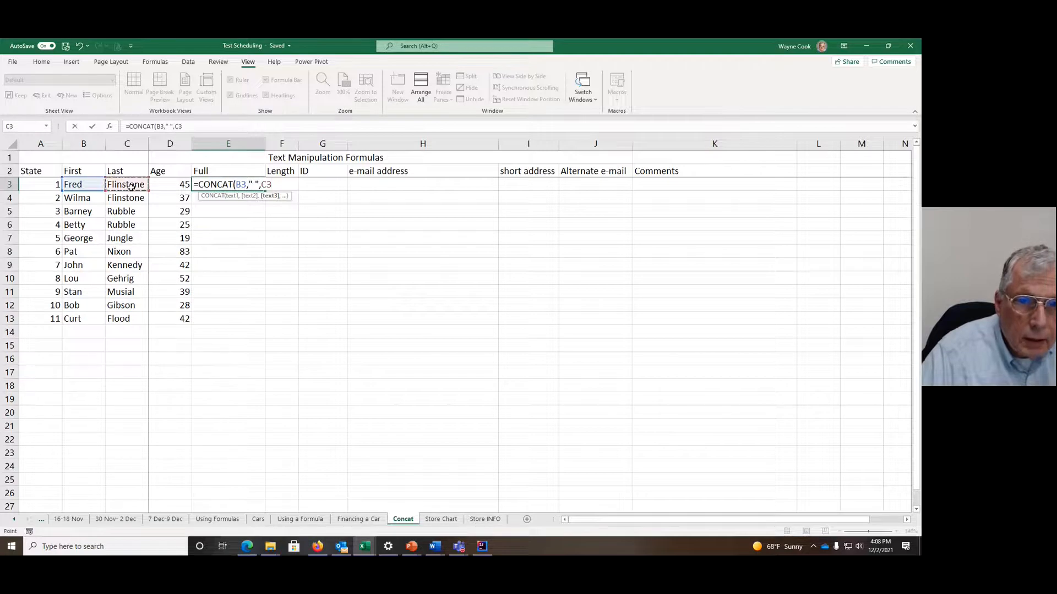
type(")")
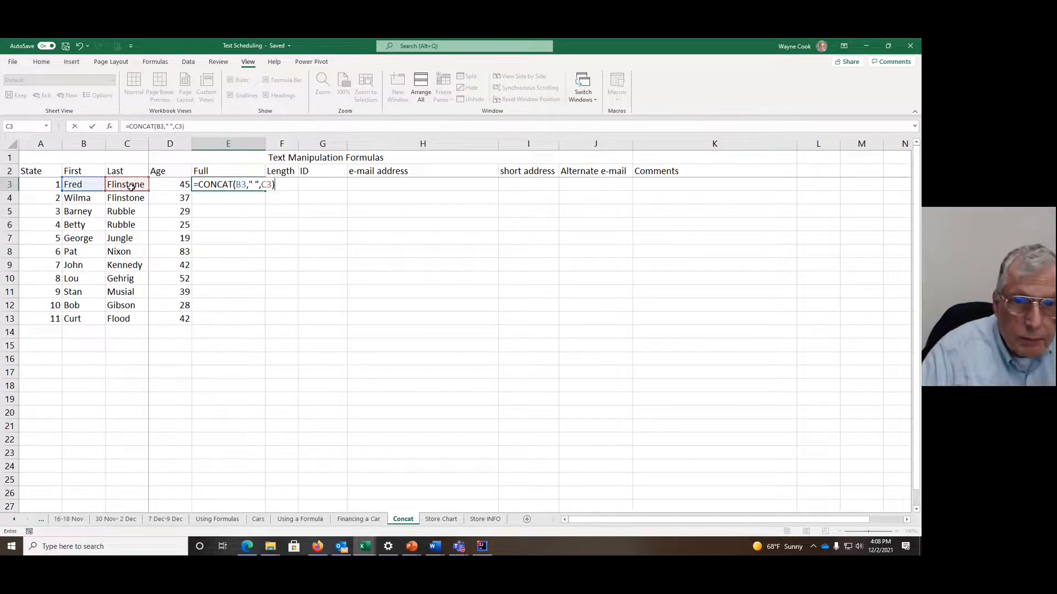
key("Return")
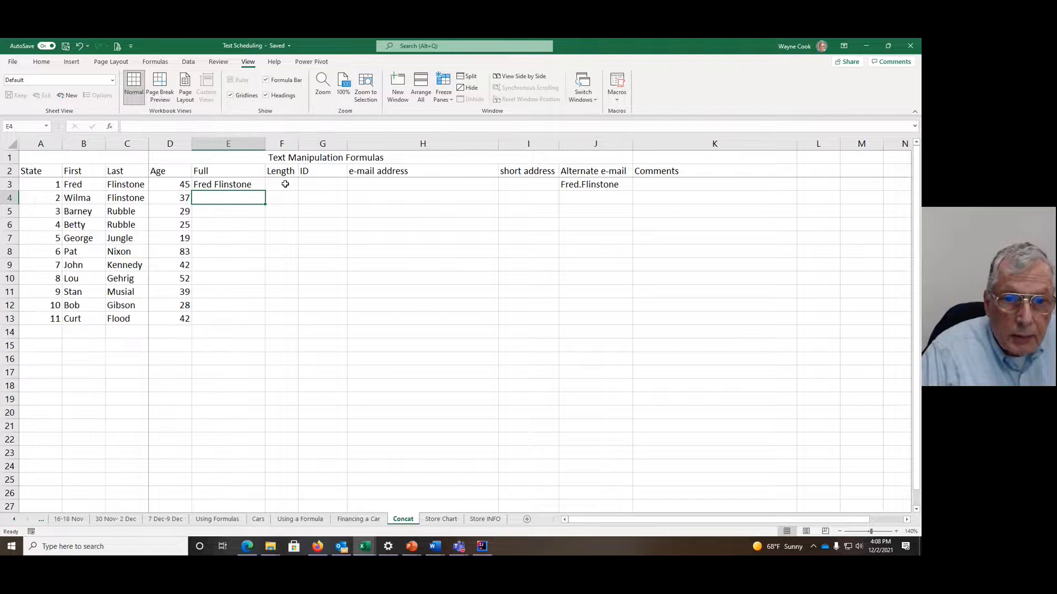
Step: Enter =LEN(E3) in F3 to count the characters of the full name under Length
left_click(285, 184)
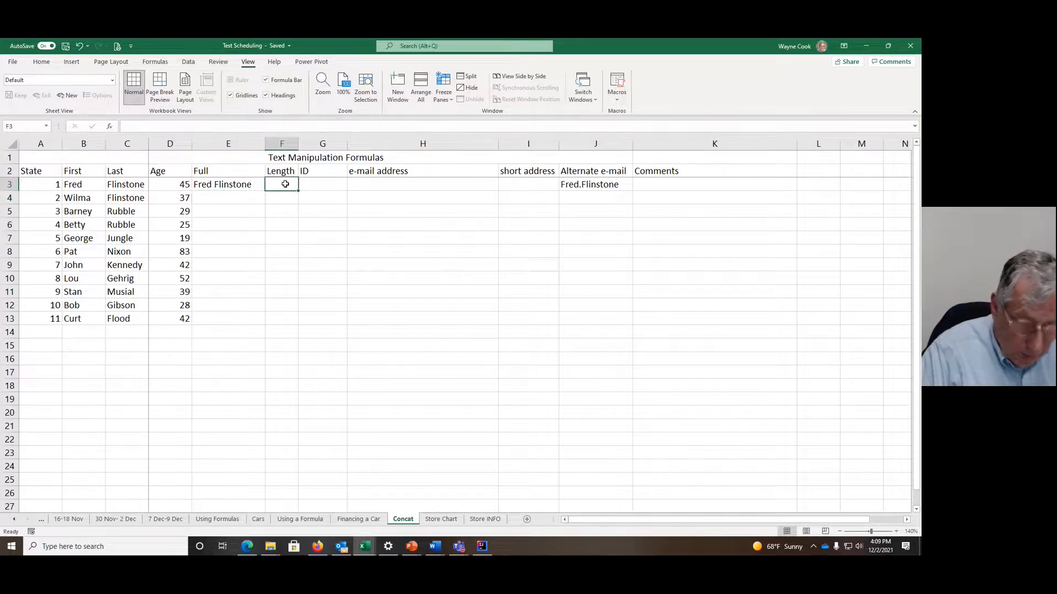
type("=")
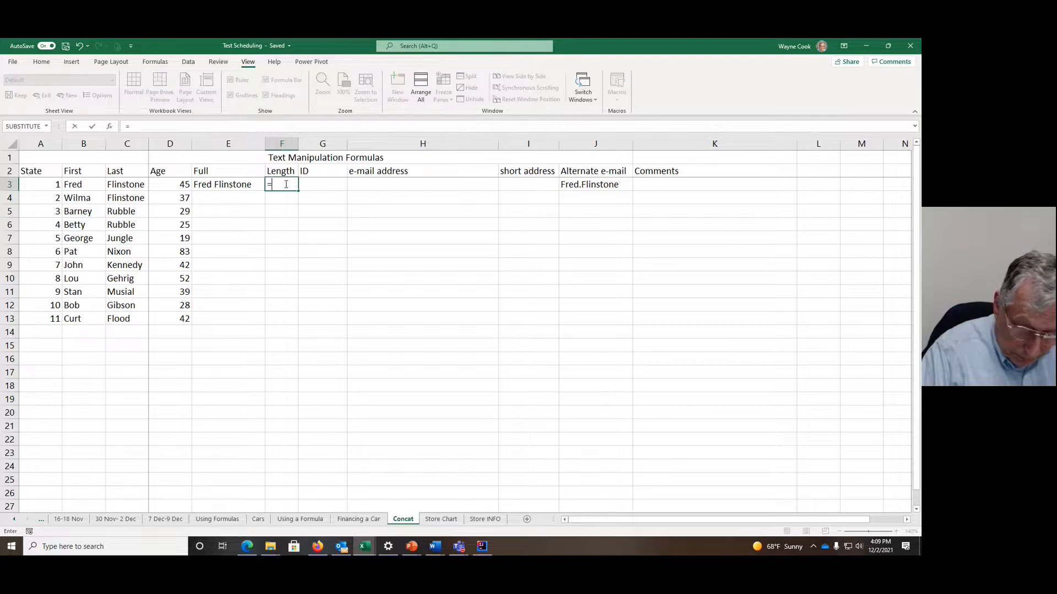
type("L")
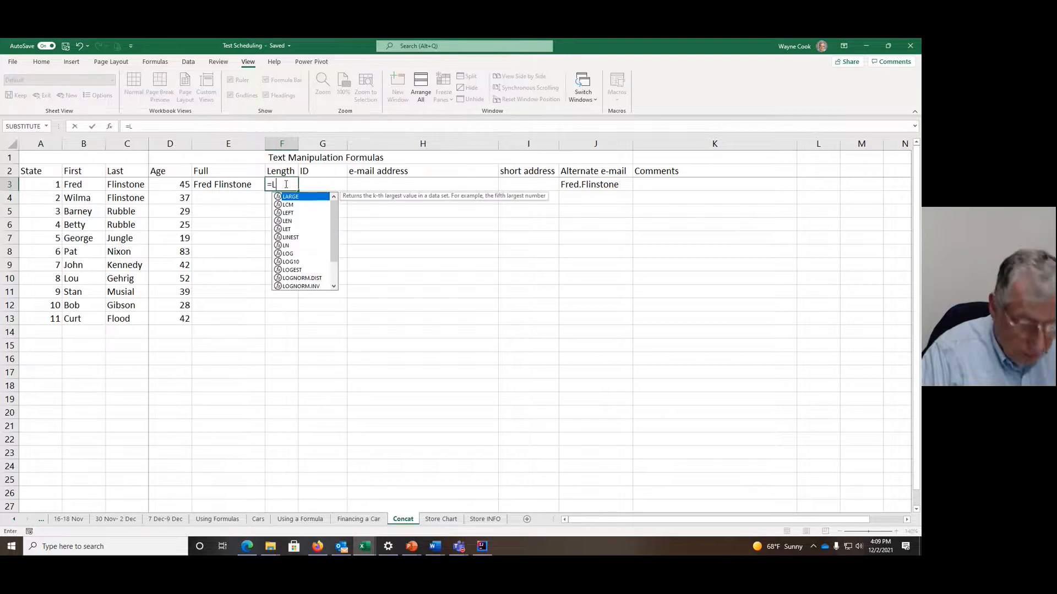
type("EN")
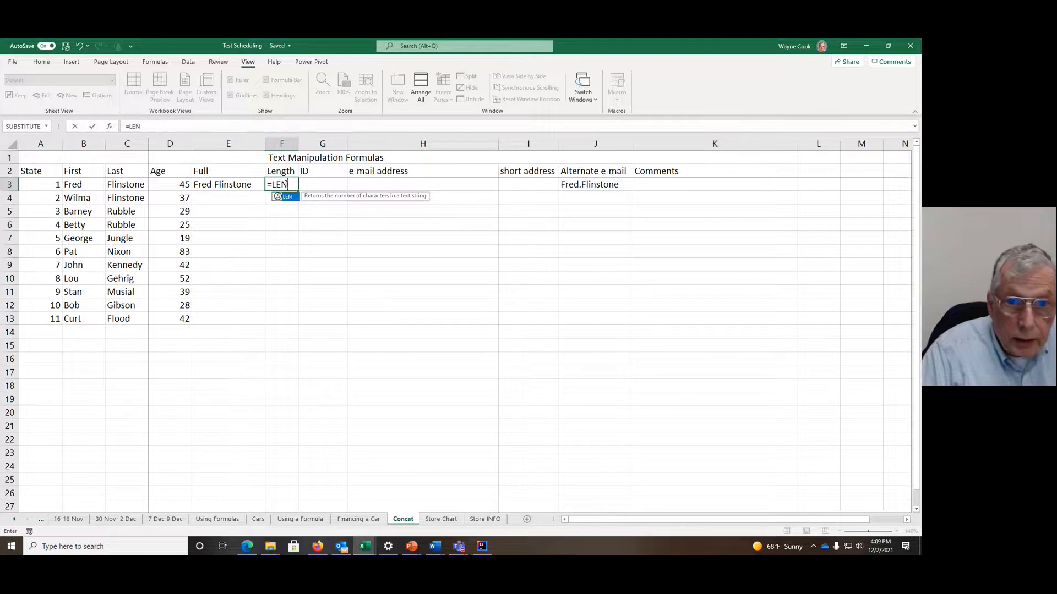
type("(")
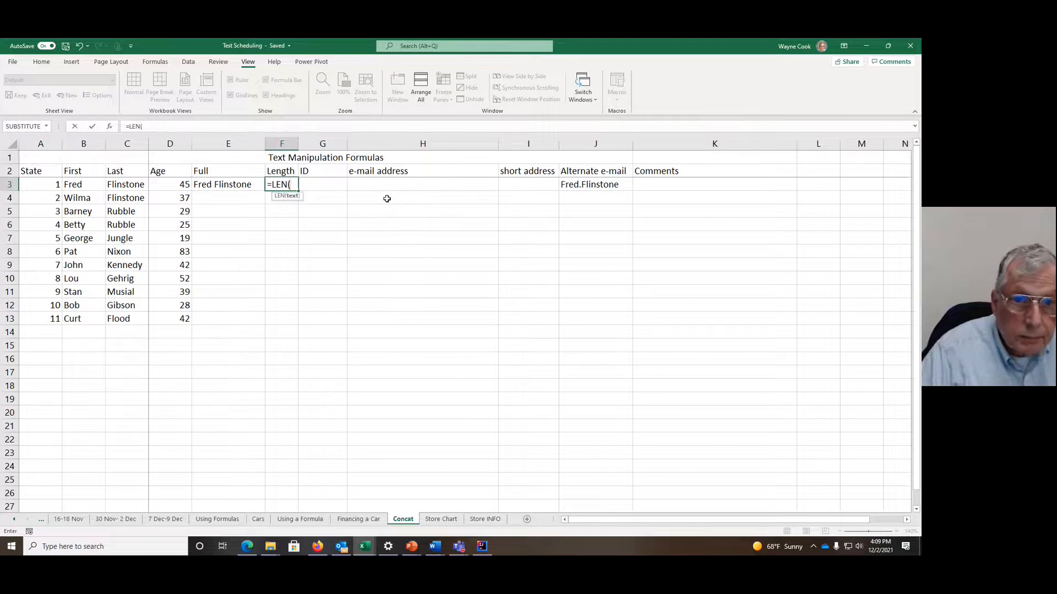
left_click(247, 184)
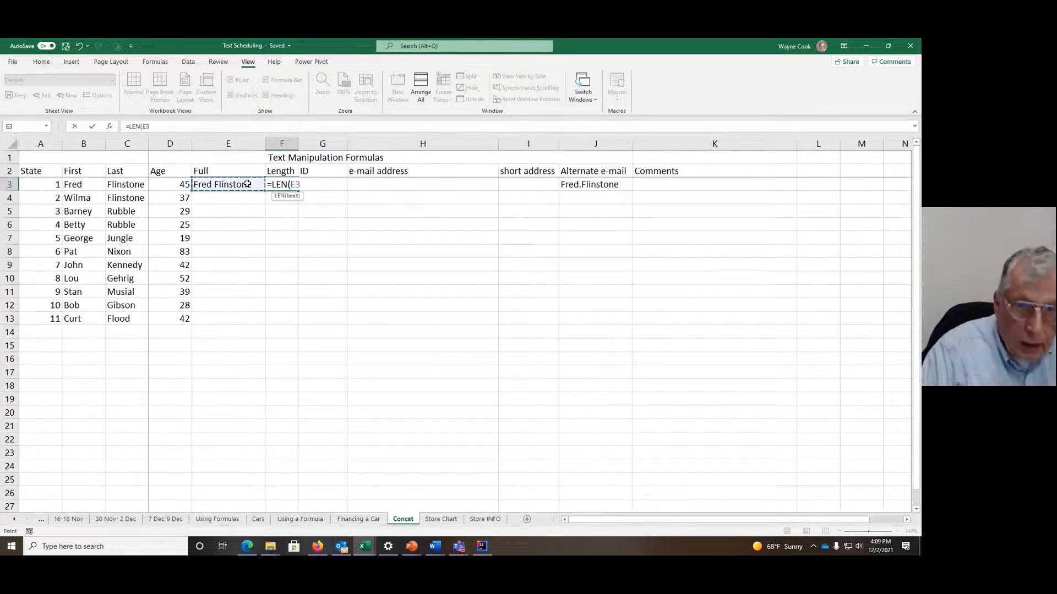
type(")")
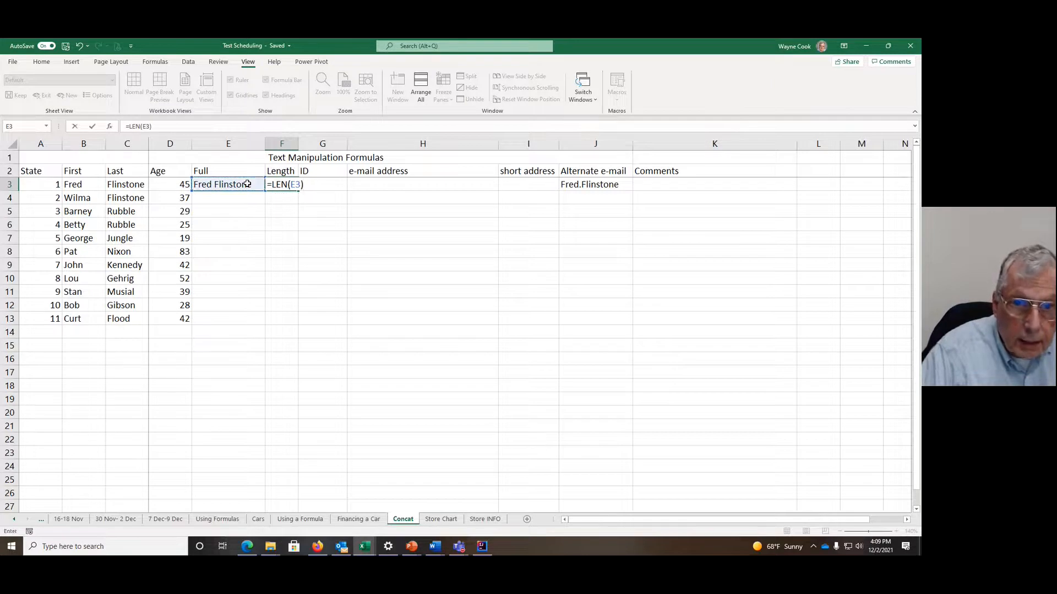
key("Return")
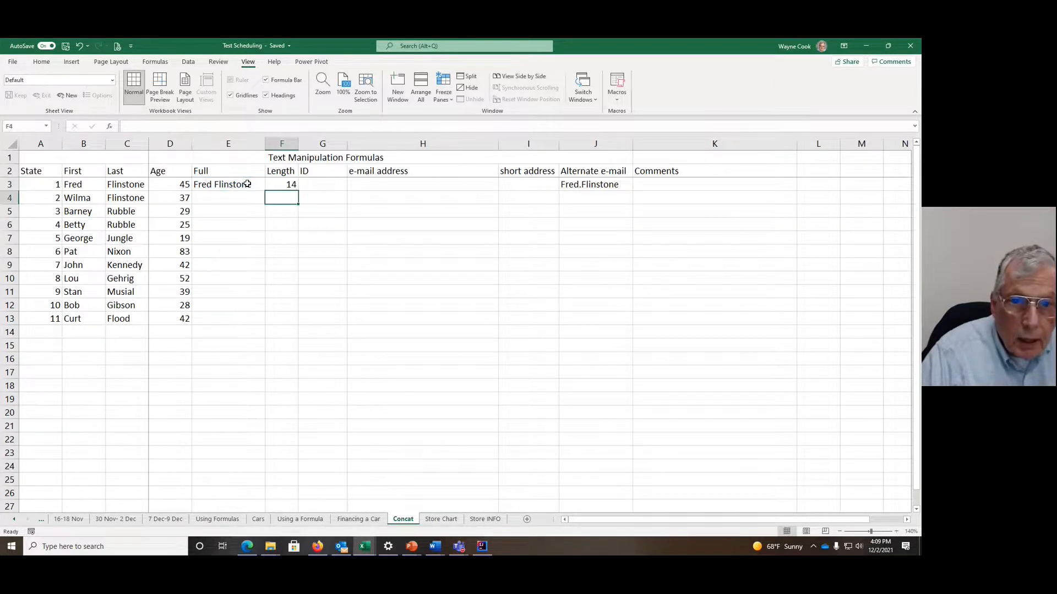
Step: Begin a CONCAT formula in G3 under ID with LEFT(B3,3) as its first argument, taking three characters of the first name
left_click(323, 184)
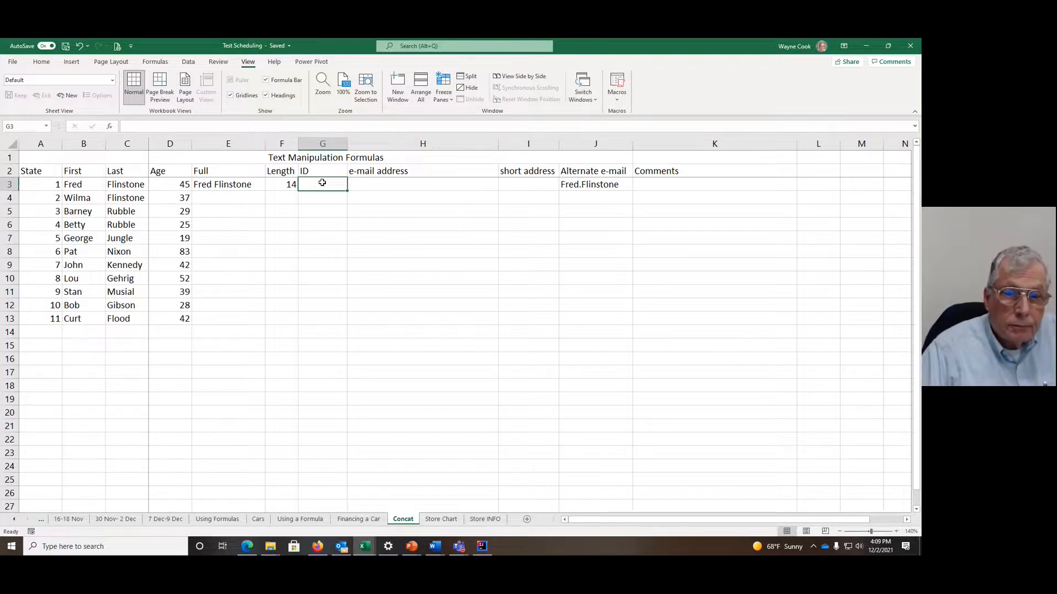
type("=C")
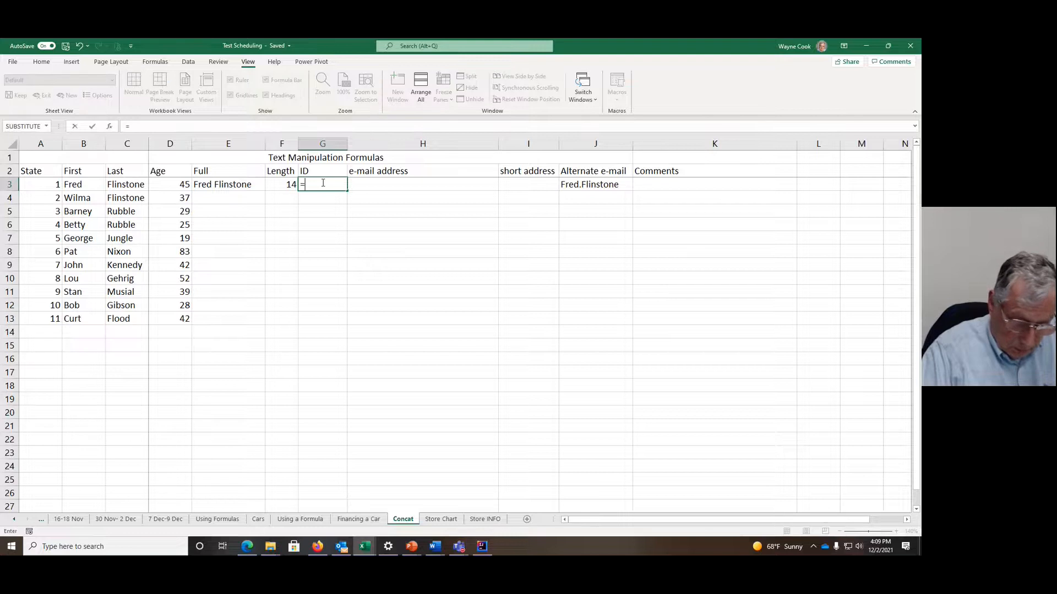
type("CAT")
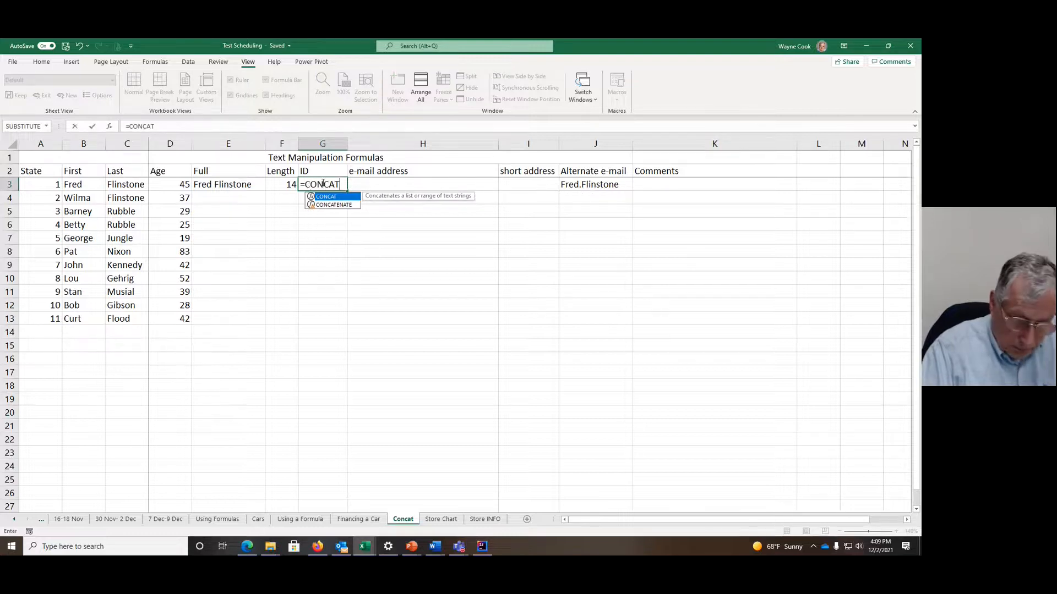
type("(")
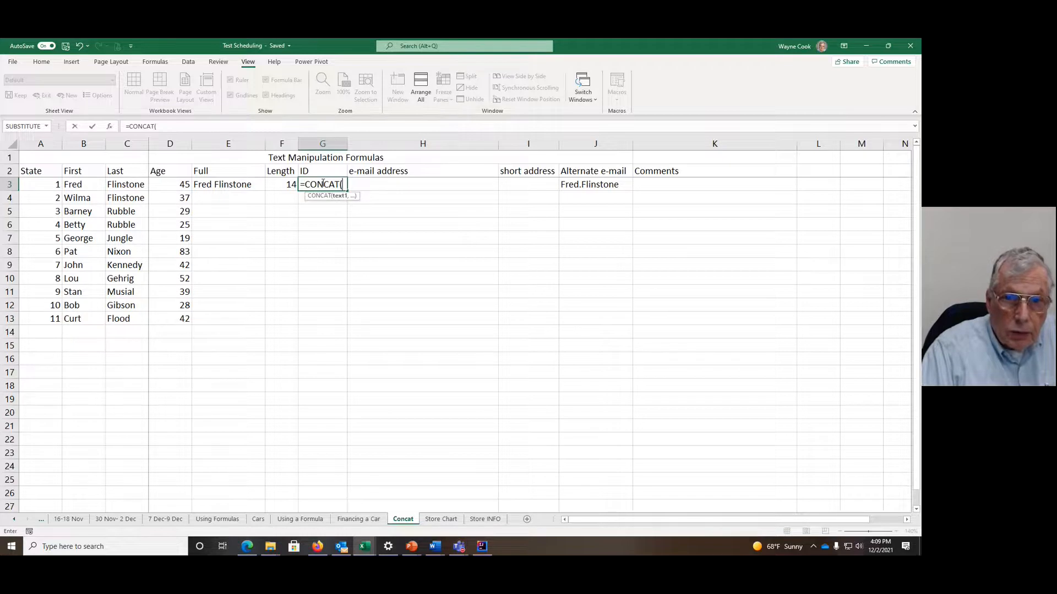
type("LEFT")
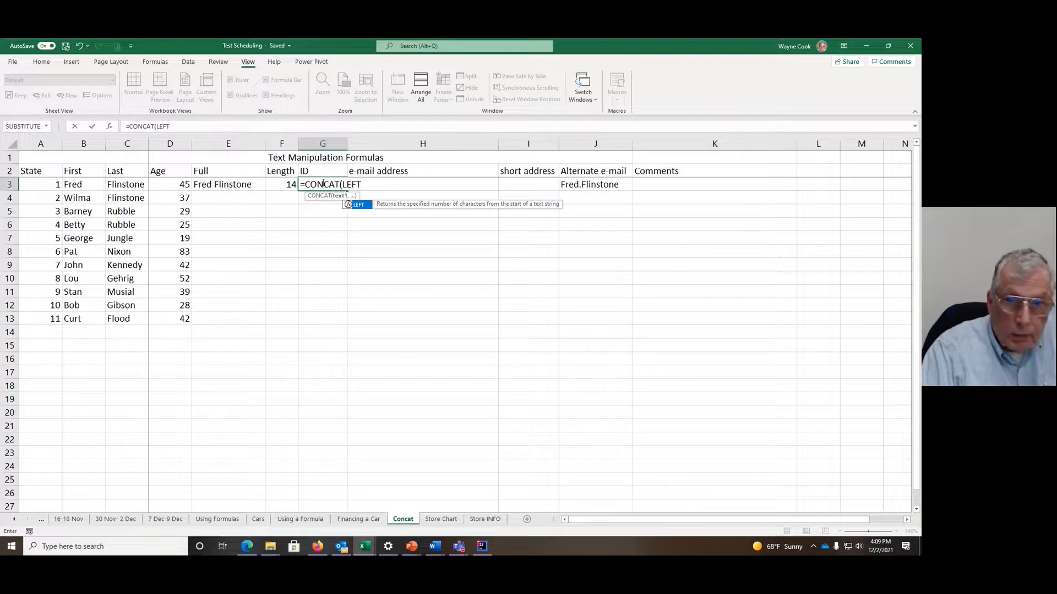
type("(")
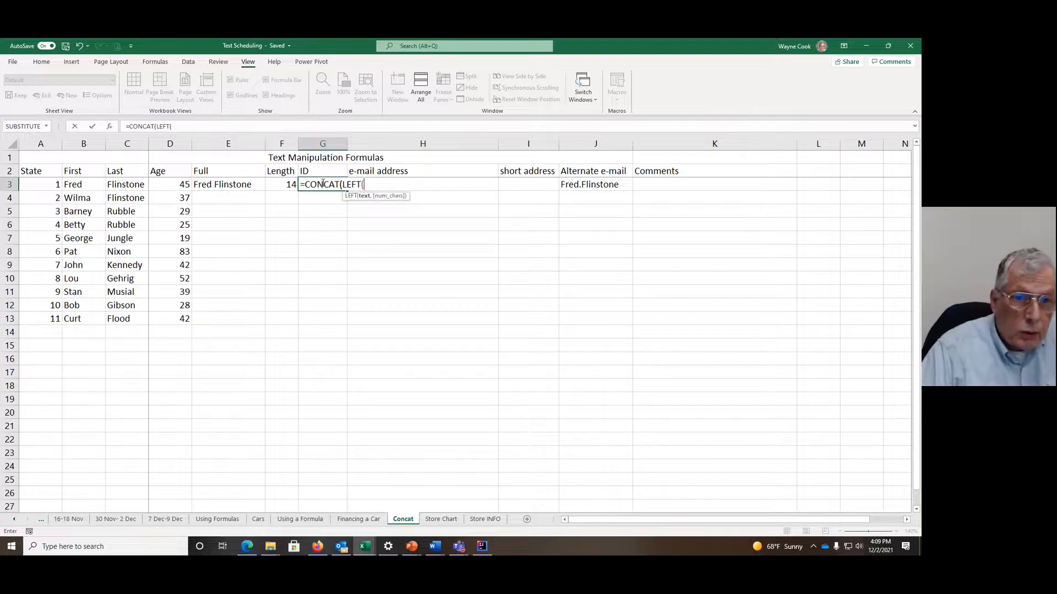
left_click(70, 185)
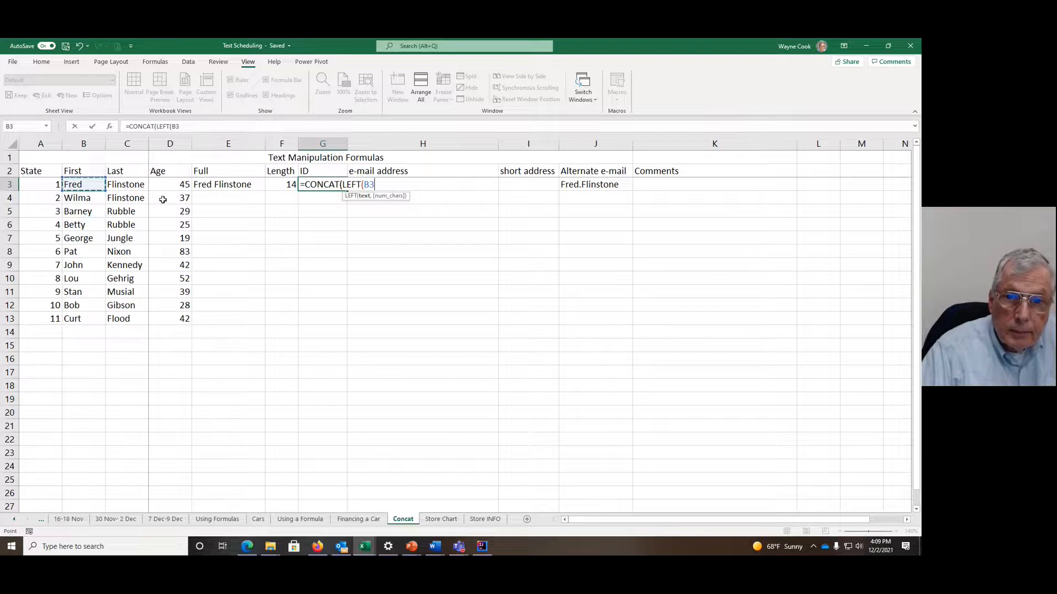
type(",3")
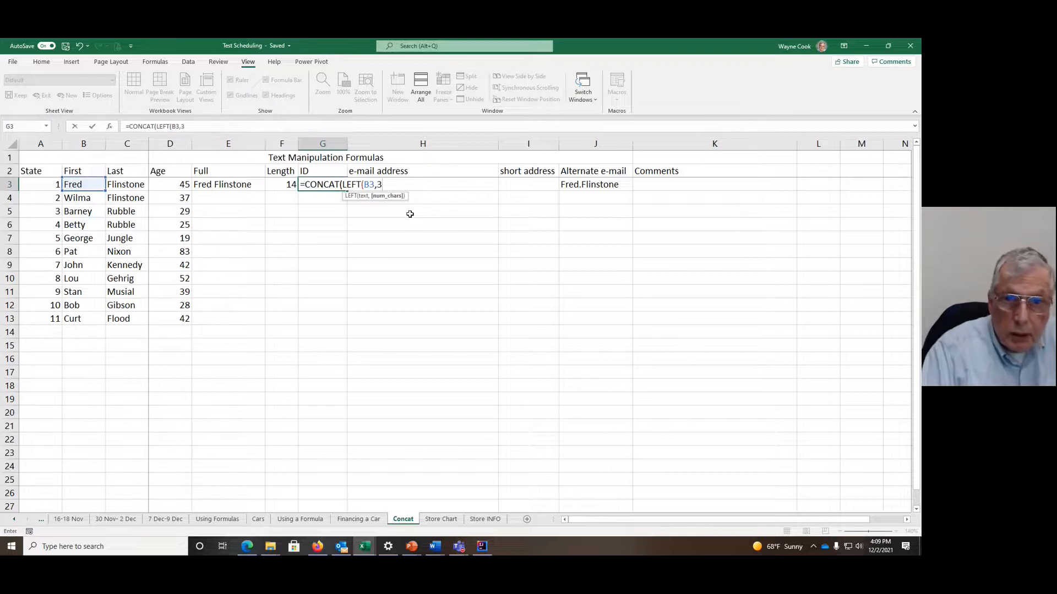
type(")")
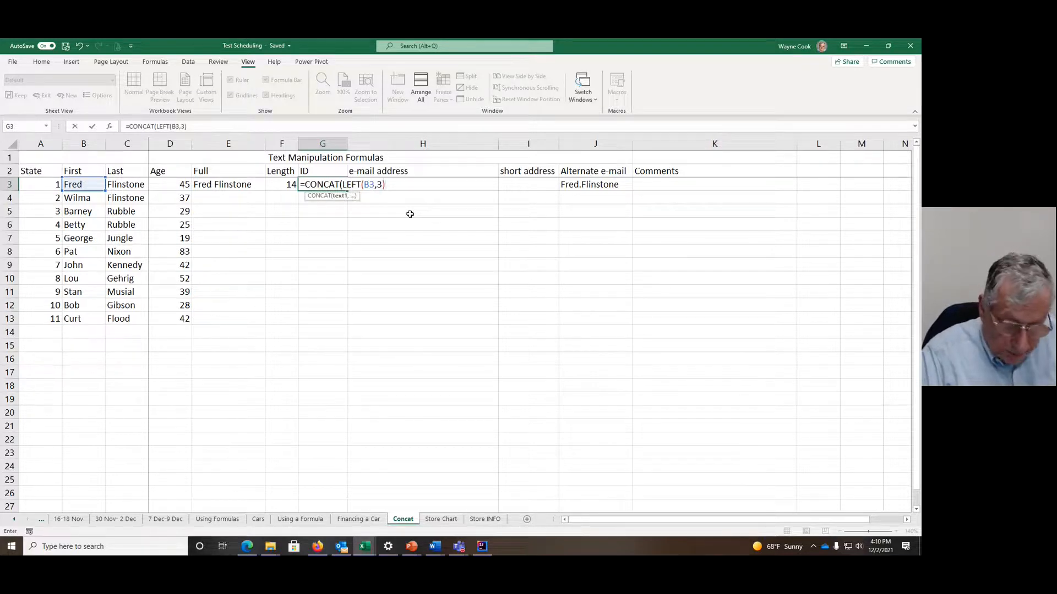
Step: Add RIGHT(C3,4) as the second argument of the ID formula in G3 and complete the formula
type(",R")
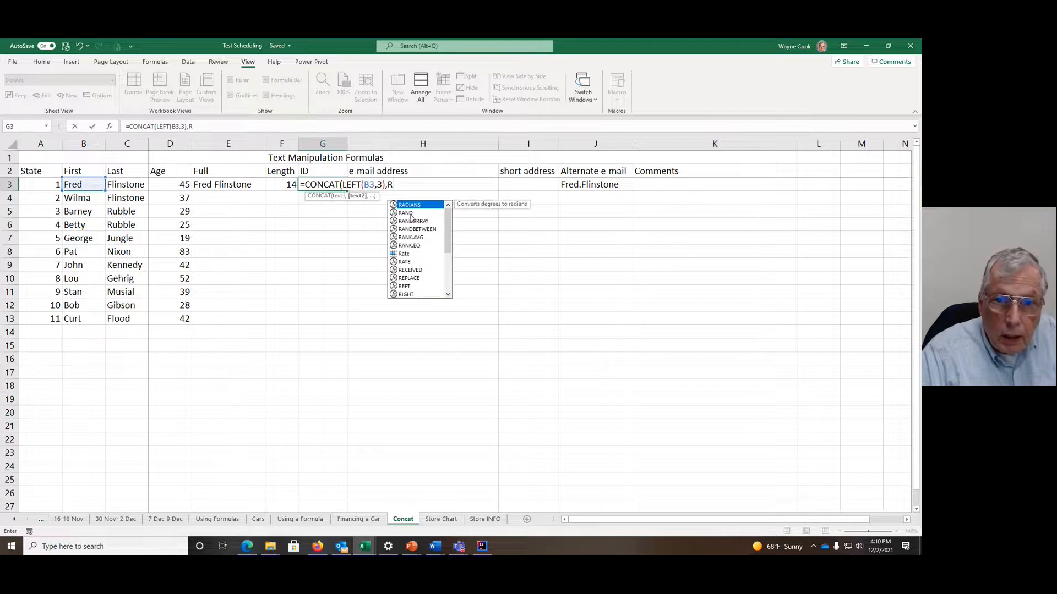
type("IGHT")
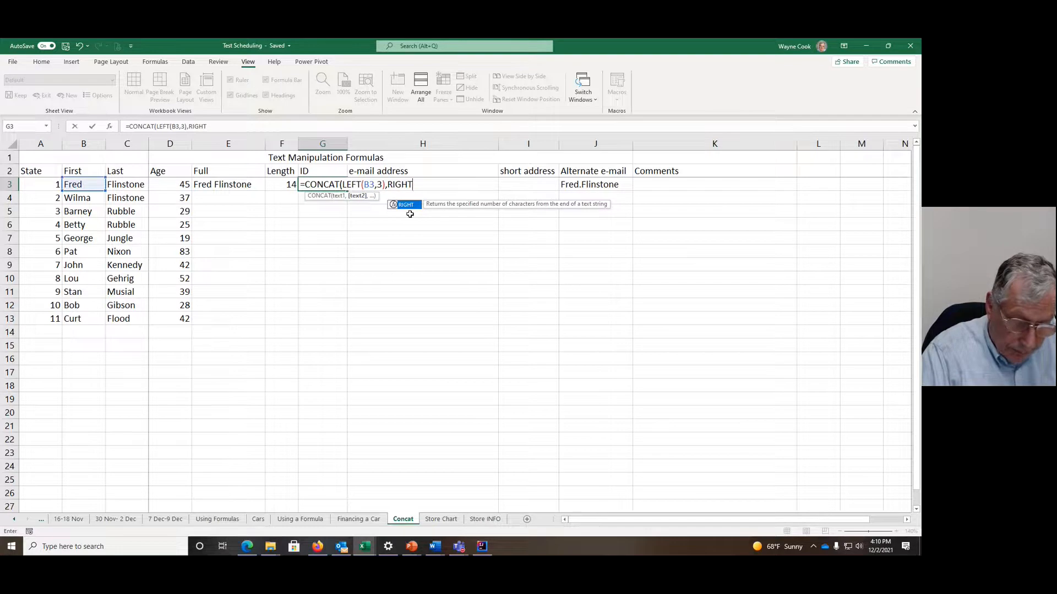
type("(")
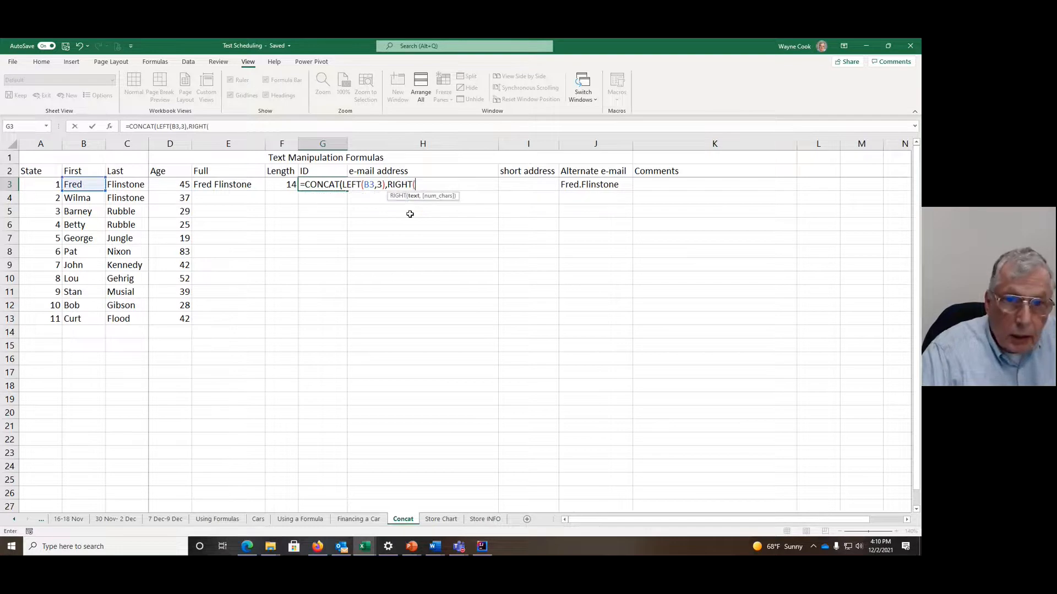
left_click(140, 188)
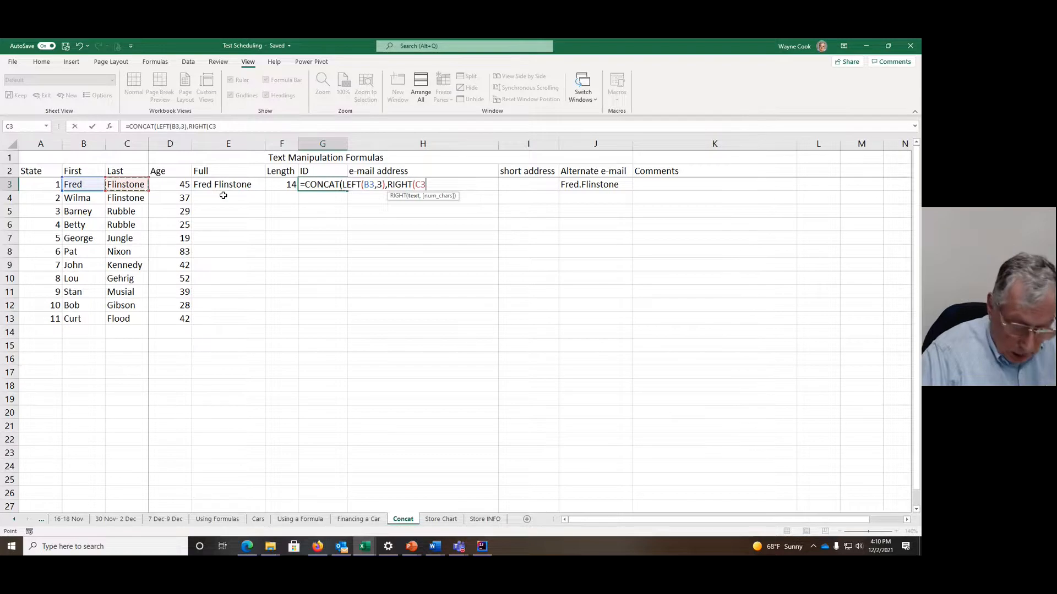
type(",4)")
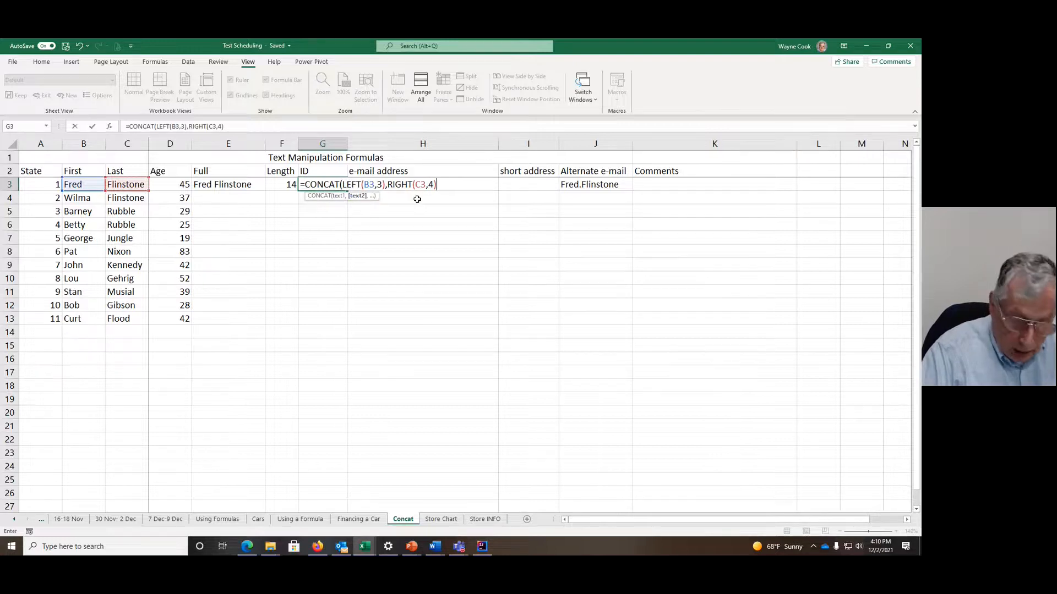
type(")")
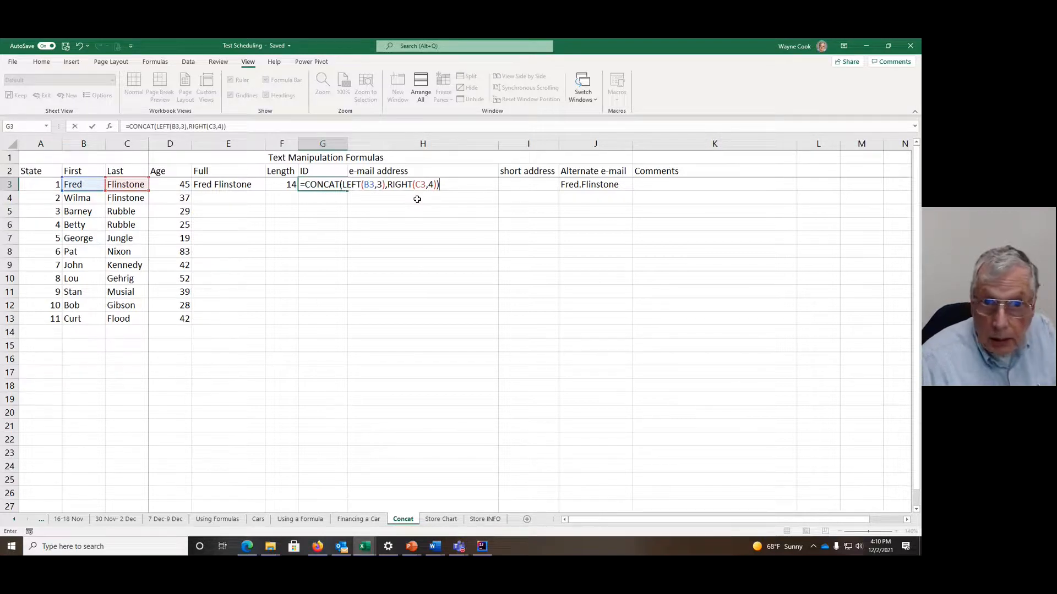
key("Return")
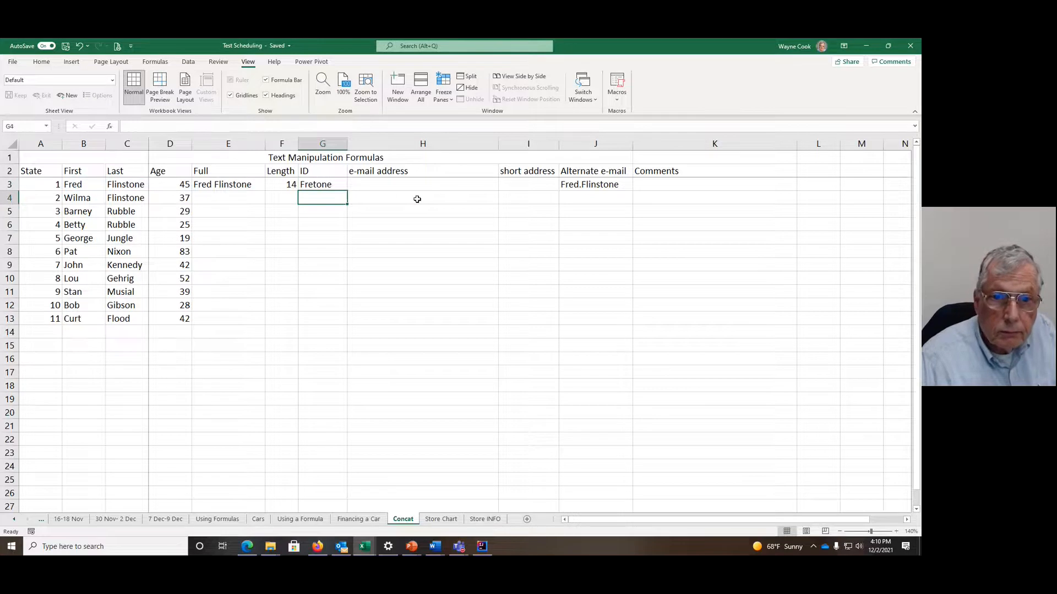
Step: Insert the CONCAT text function in H3 under e-mail address with B3, a period and C3 as its first three arguments
left_click(387, 186)
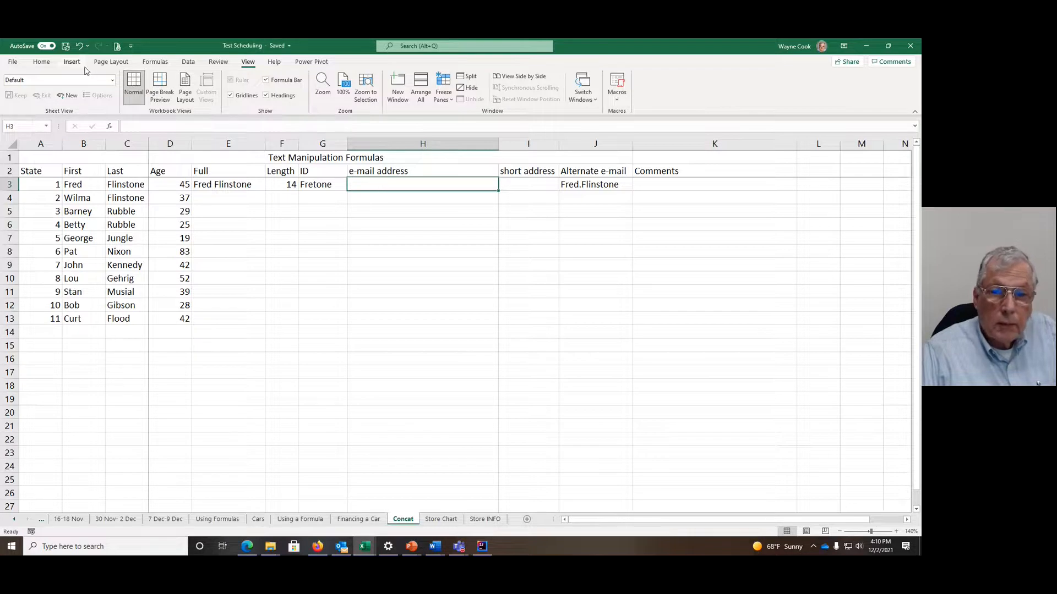
left_click(155, 63)
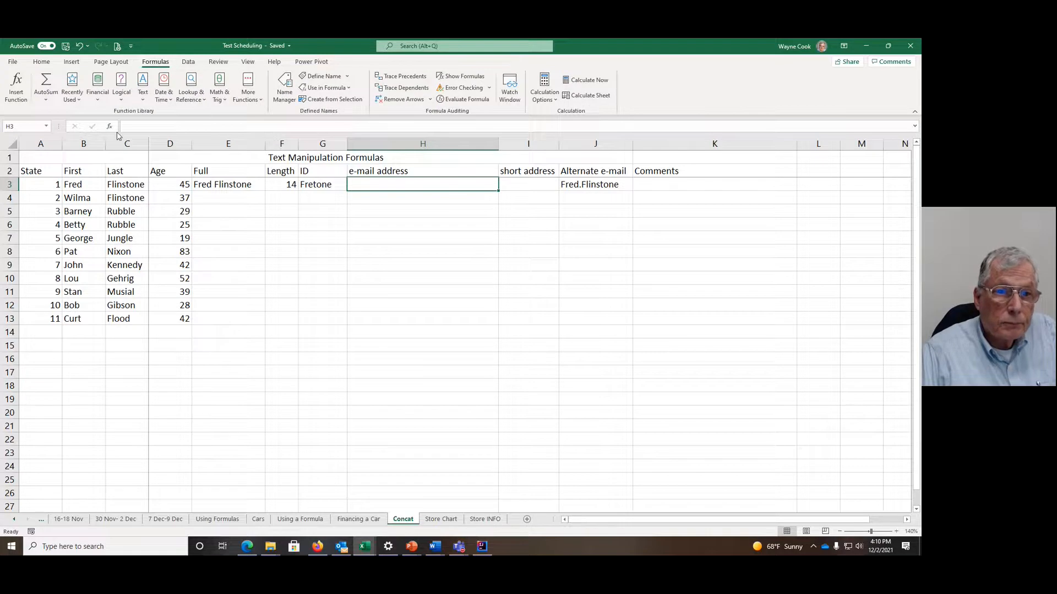
left_click(144, 97)
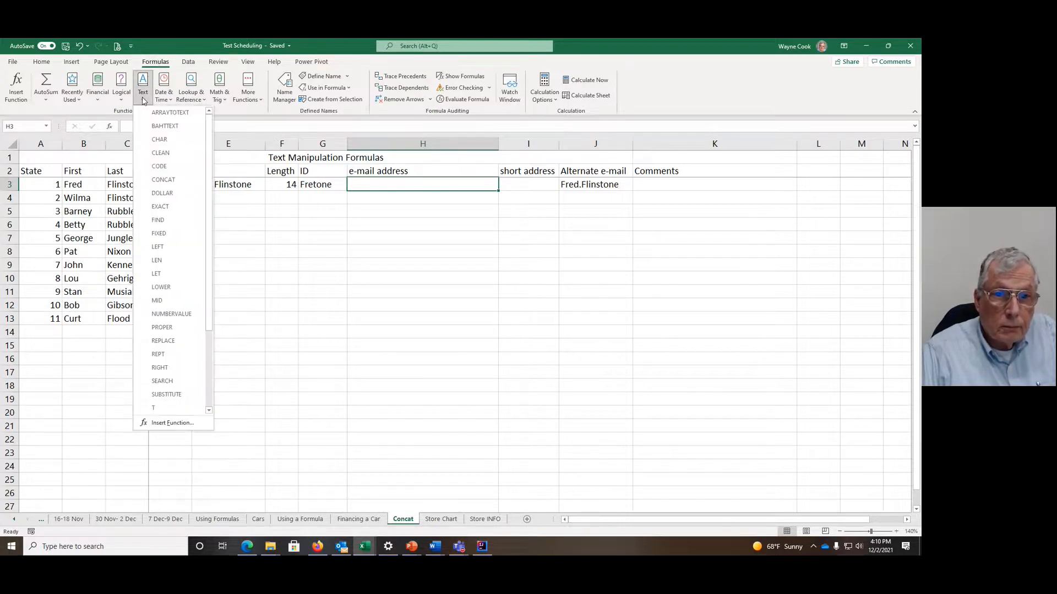
left_click(164, 180)
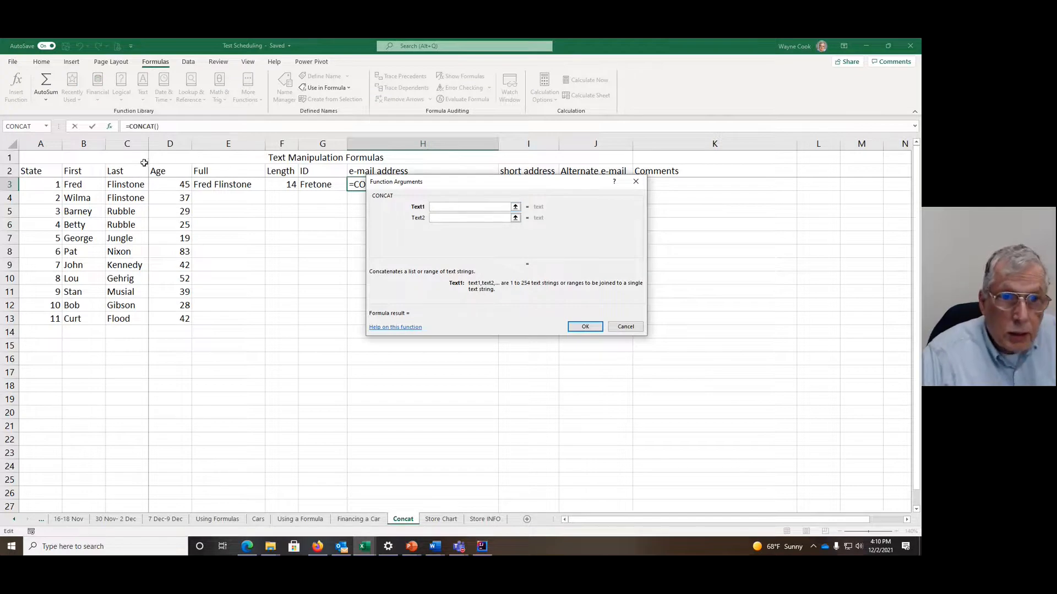
left_click(74, 184)
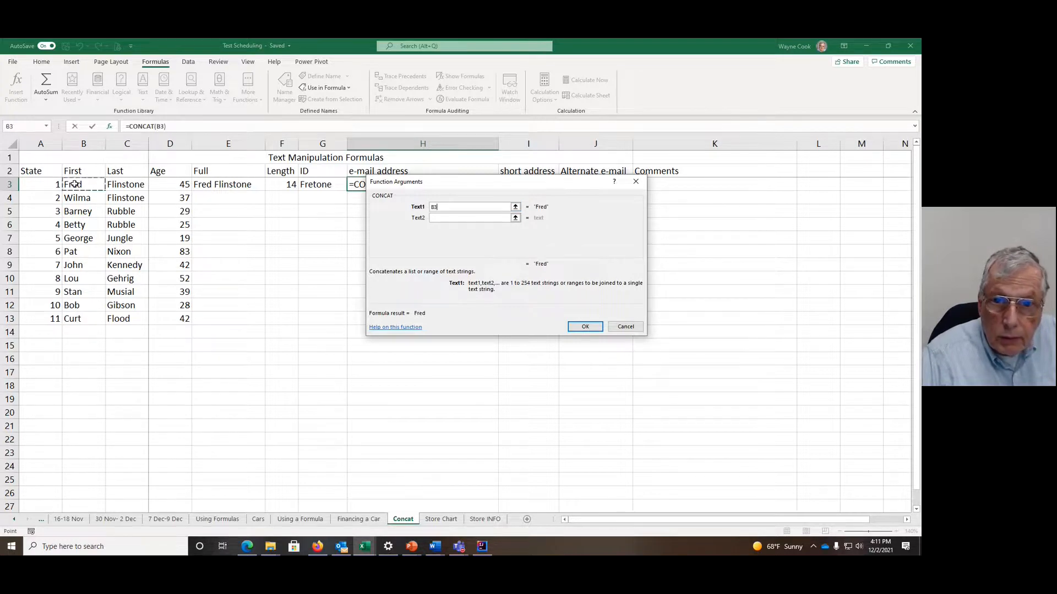
left_click(460, 219)
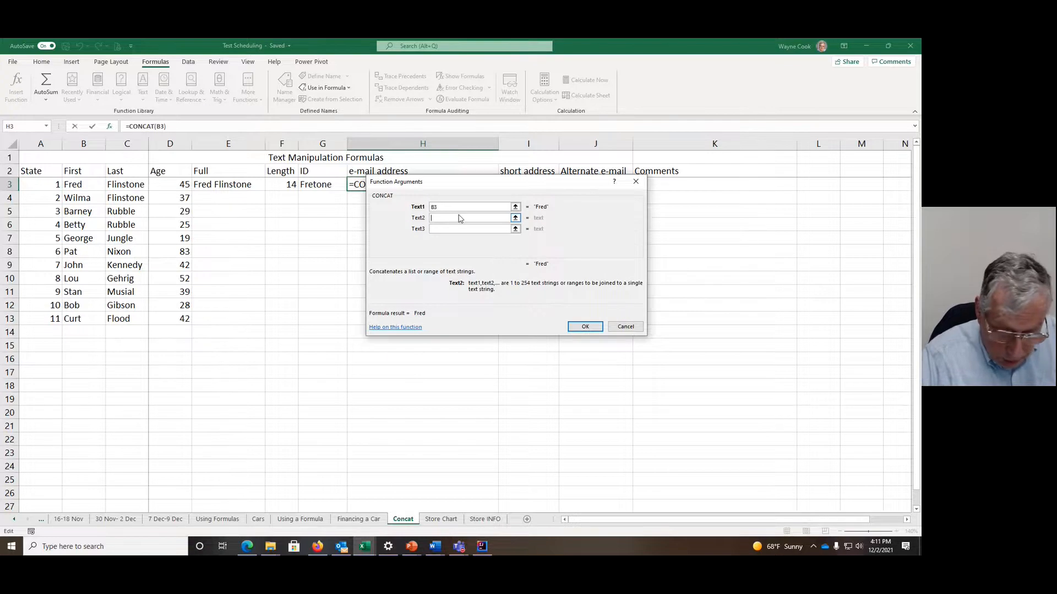
type(".")
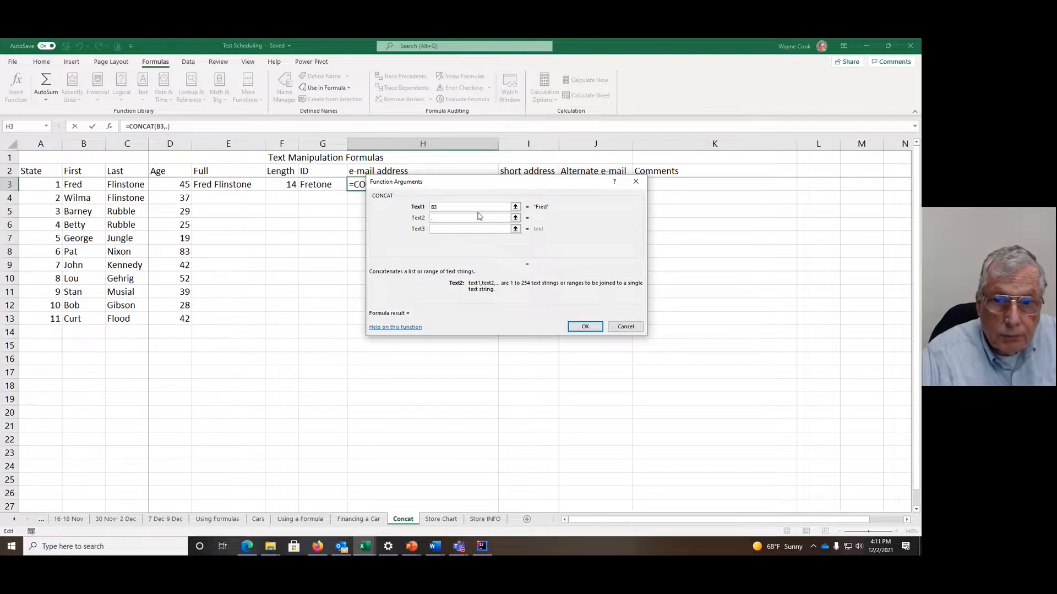
left_click(458, 229)
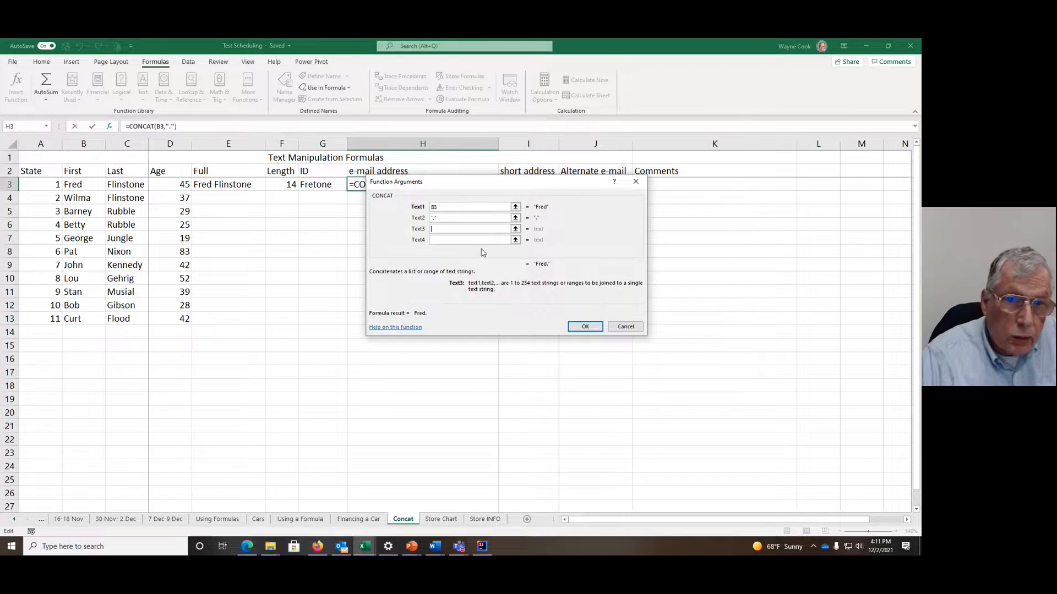
left_click(127, 186)
Step: Set the fourth CONCAT argument for H3 to @e-mail.org and apply the function
left_click(439, 240)
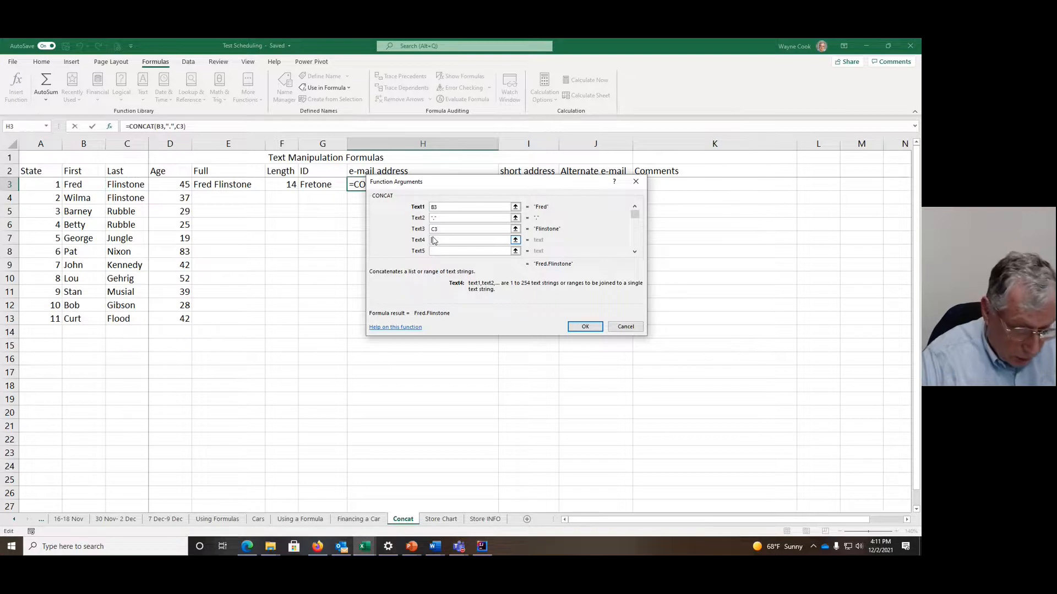
type("@")
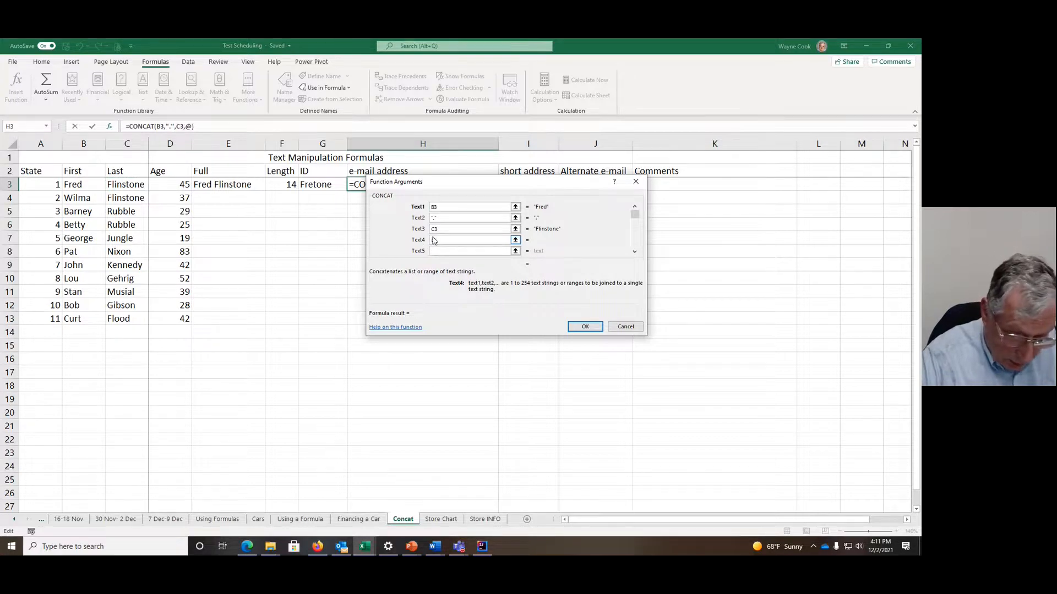
type("e-maoil")
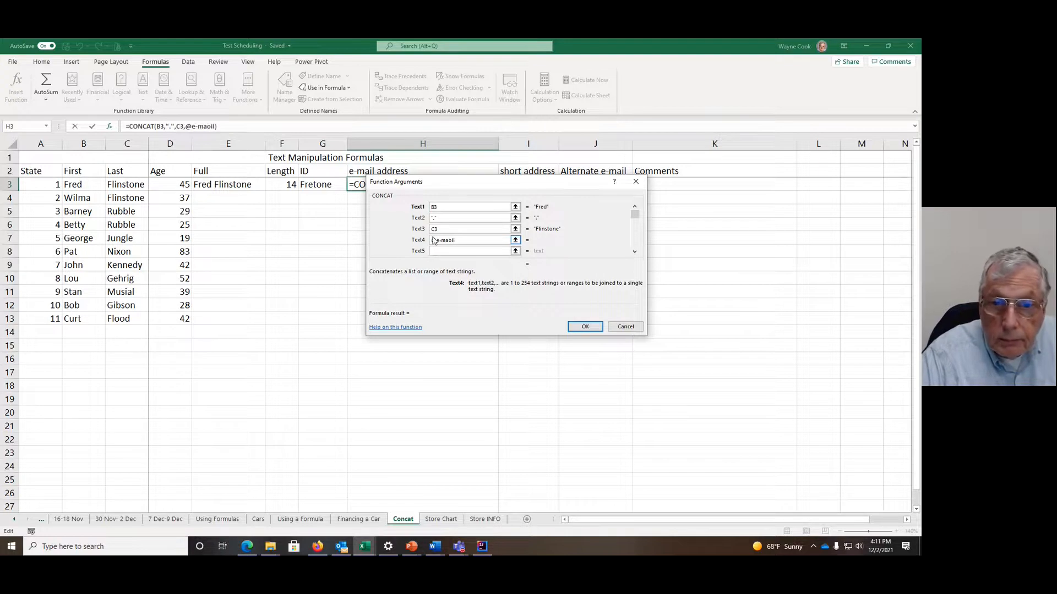
key("BackSpace")
key("BackSpace")
key("BackSpace")
type("il")
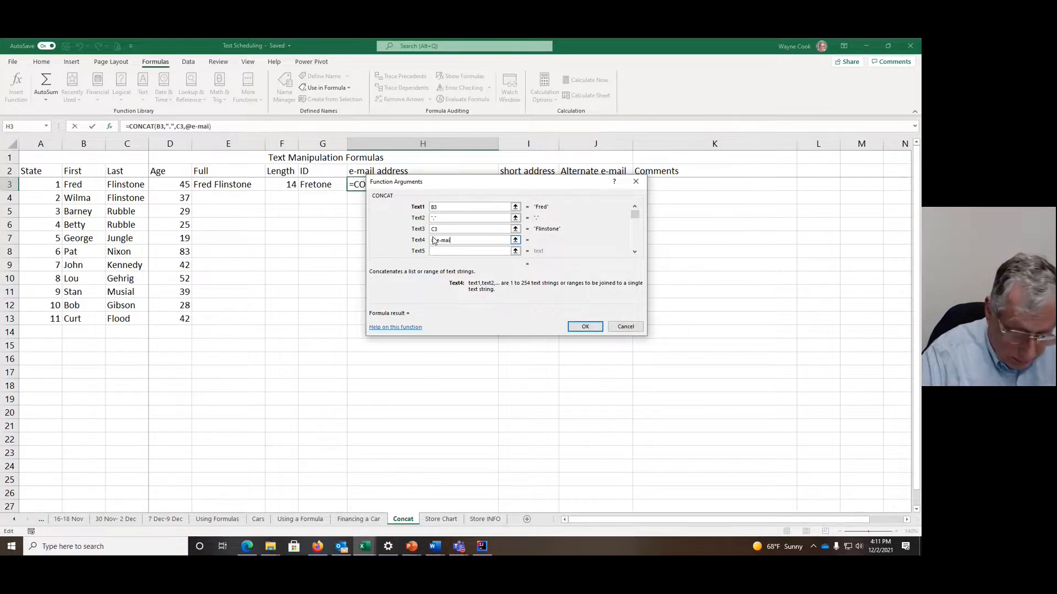
type(".org")
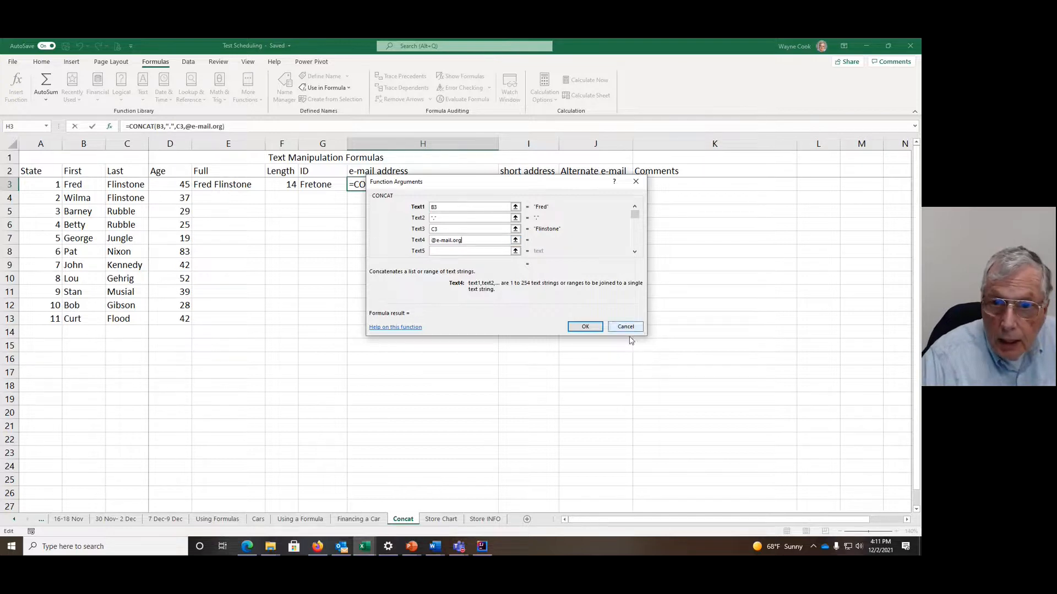
left_click(586, 327)
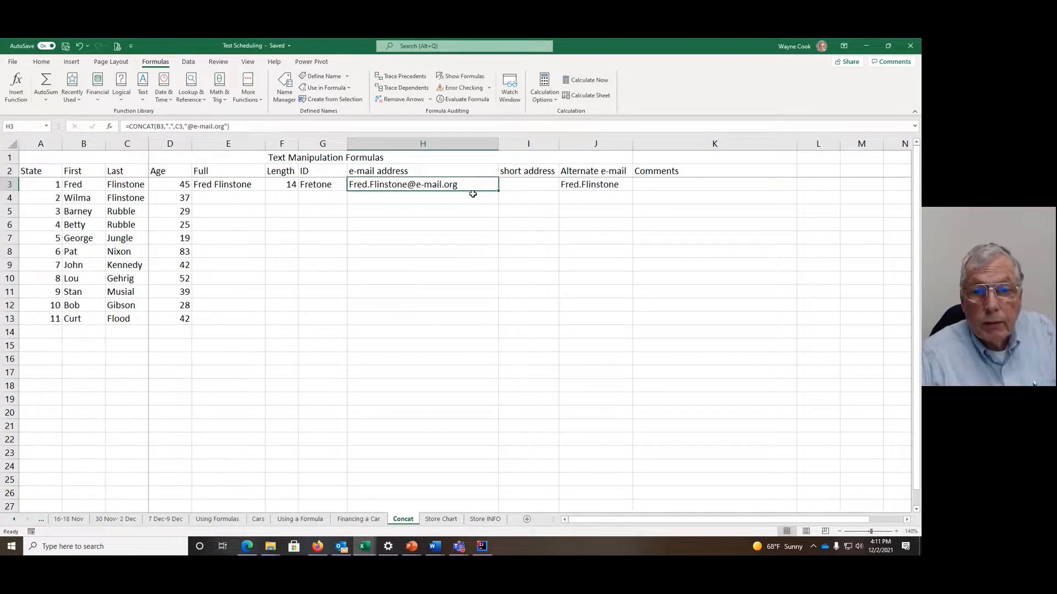
Step: Begin a CONCAT formula in I3 under short address with A3 as its first argument
left_click(520, 185)
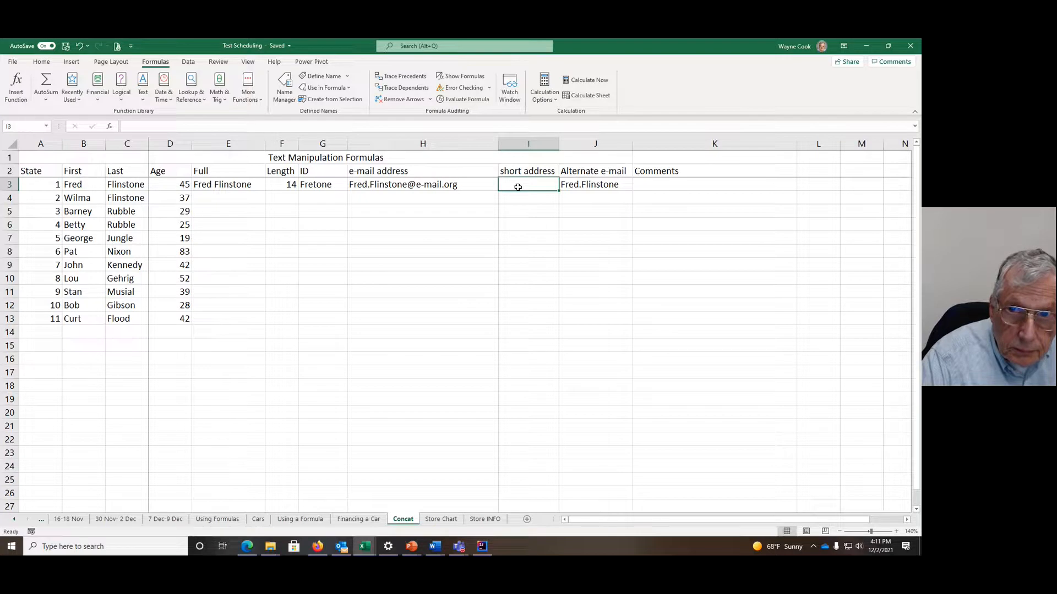
type("=")
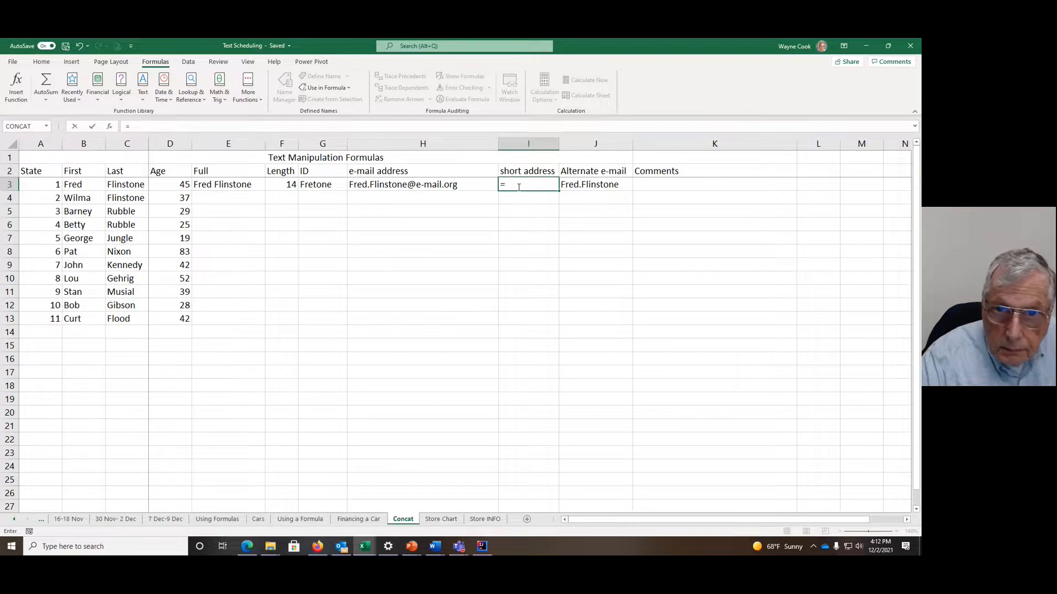
type("CONCAT")
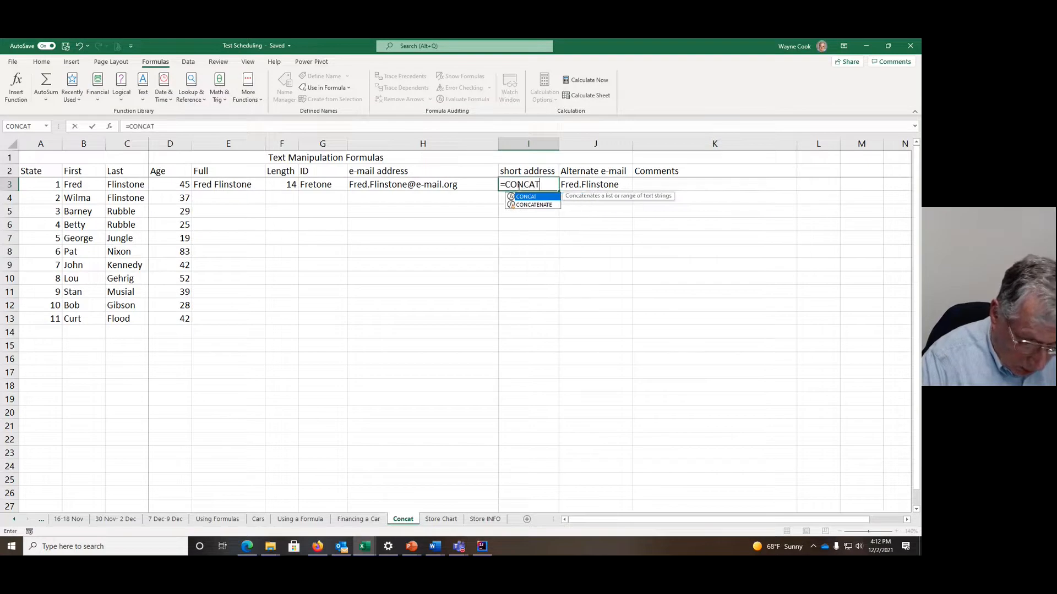
type("(")
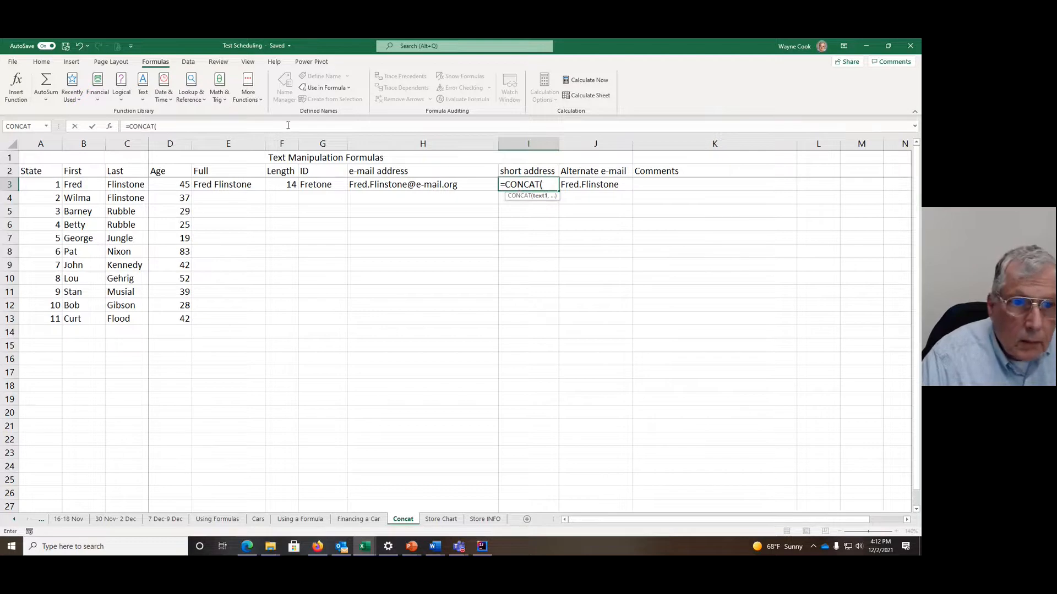
left_click(47, 184)
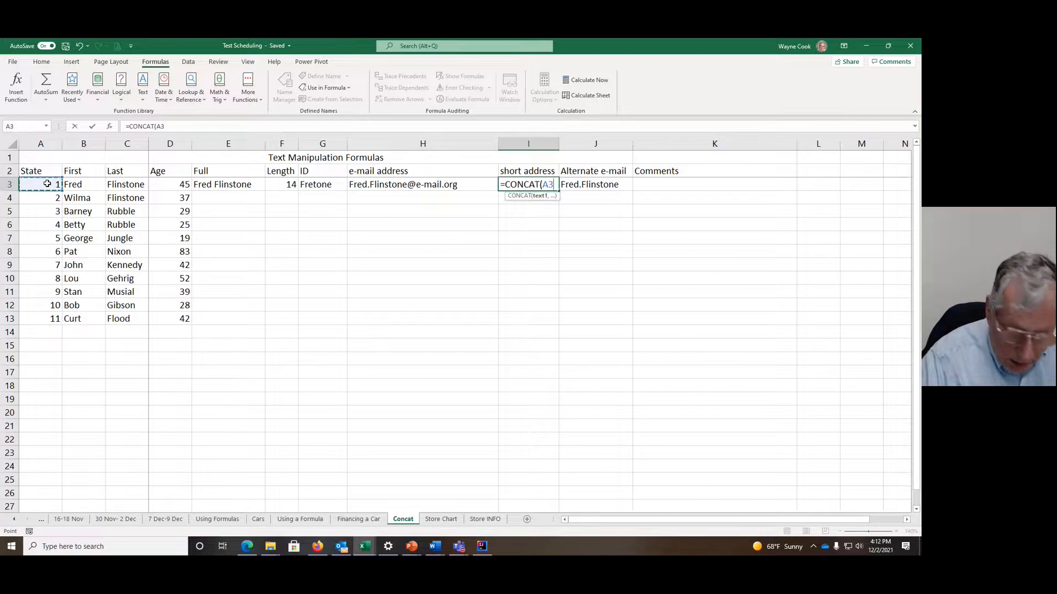
type(",")
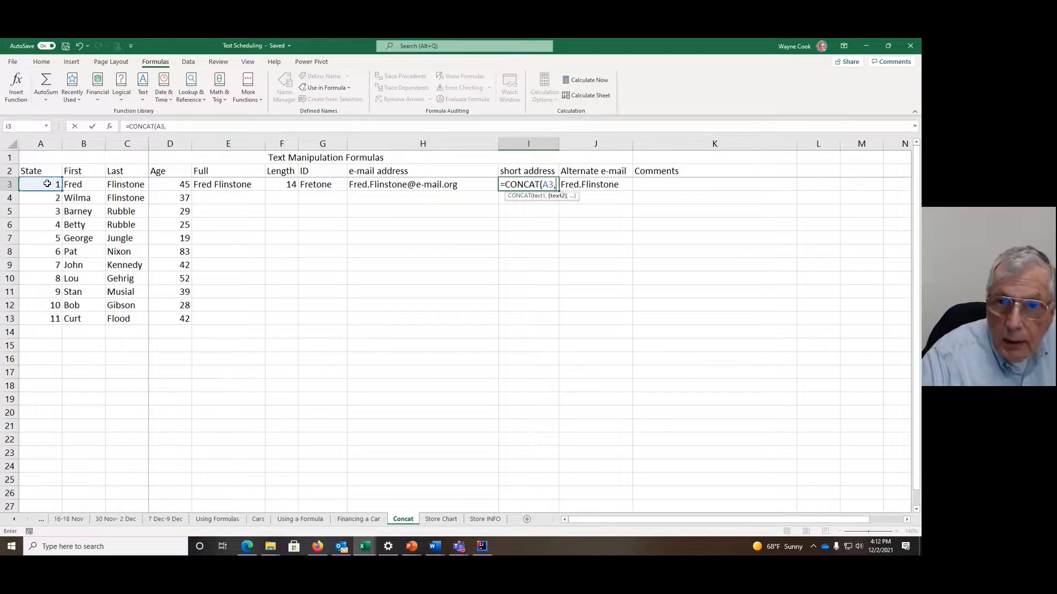
type("LEFT")
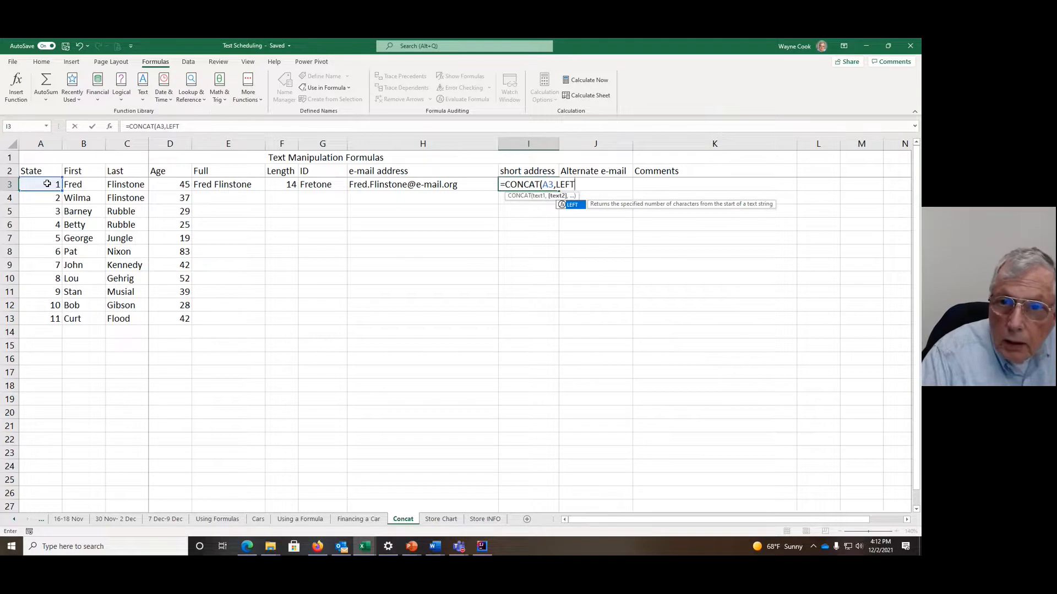
type("(")
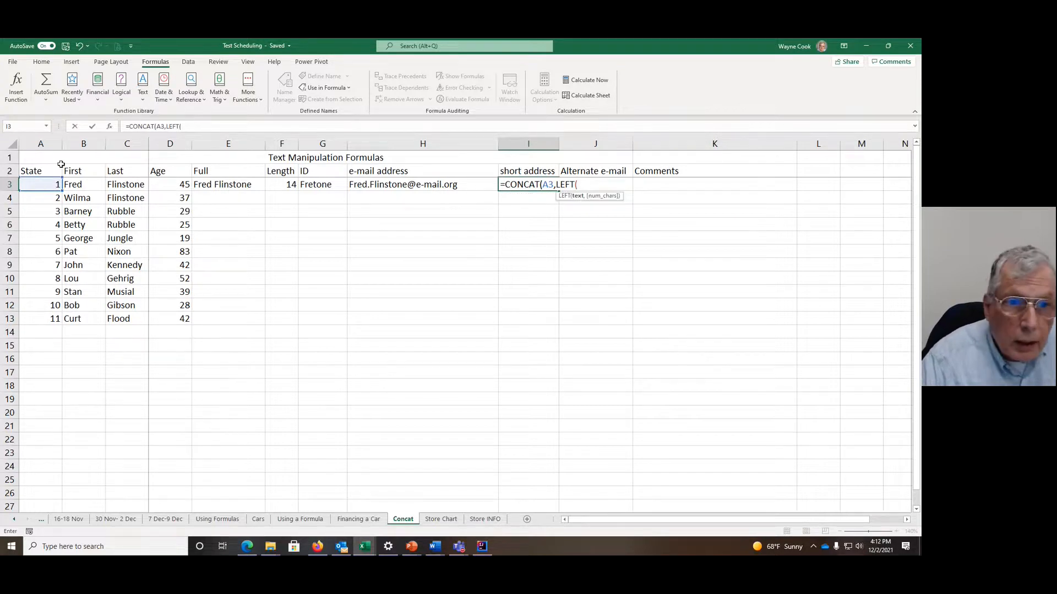
Step: Add LEFT(B3,1) as the second argument of the short address formula in I3
left_click(73, 186)
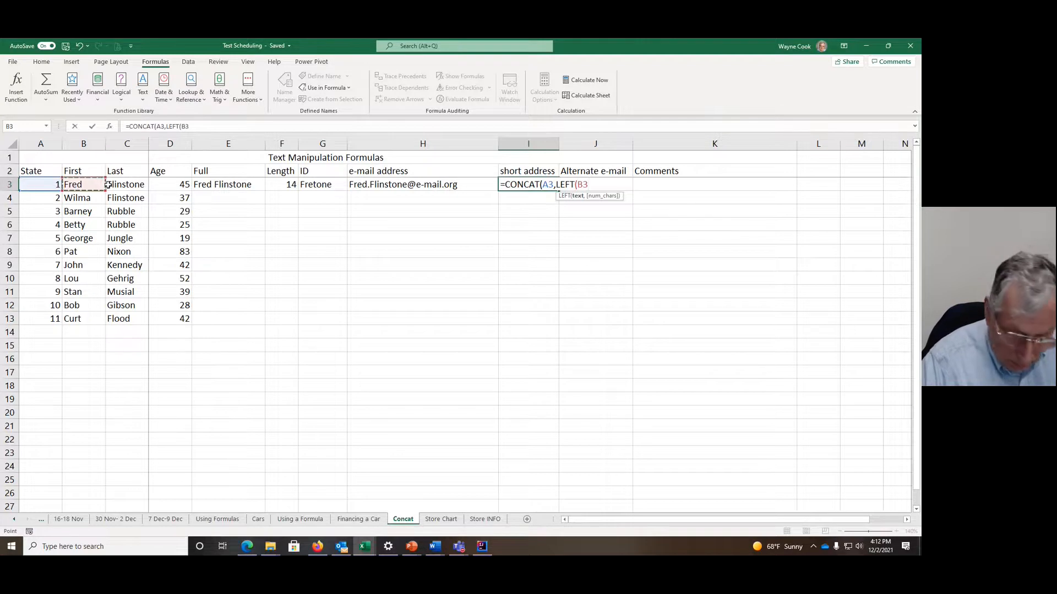
type(",1")
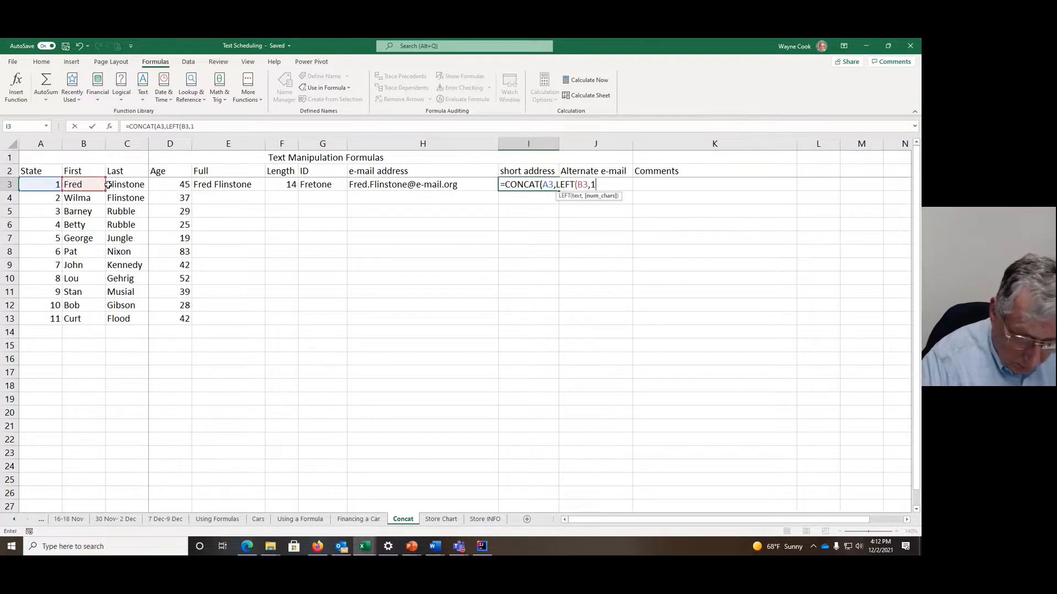
type("),")
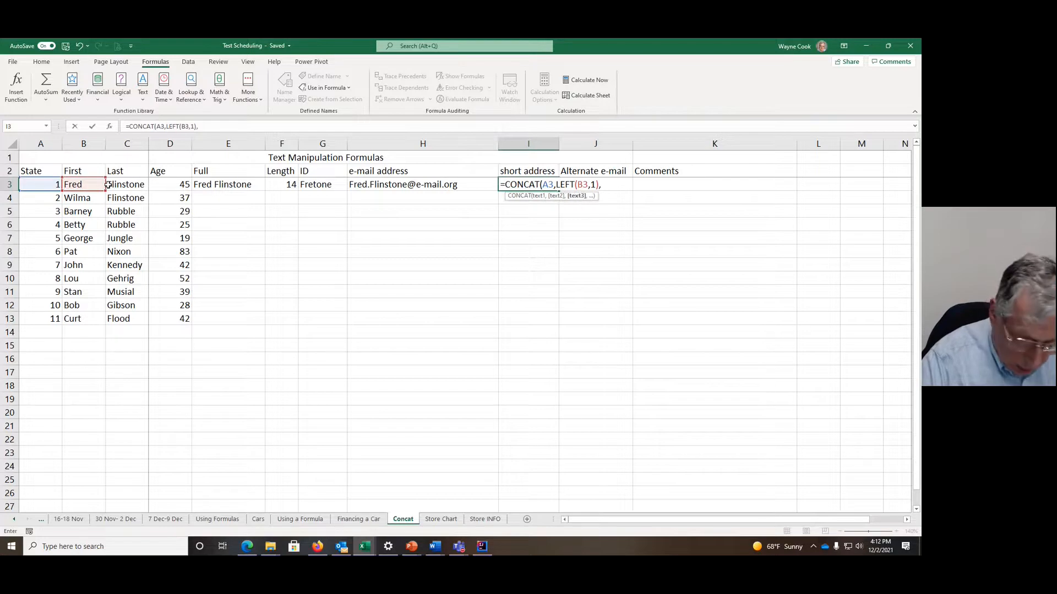
type("Lef")
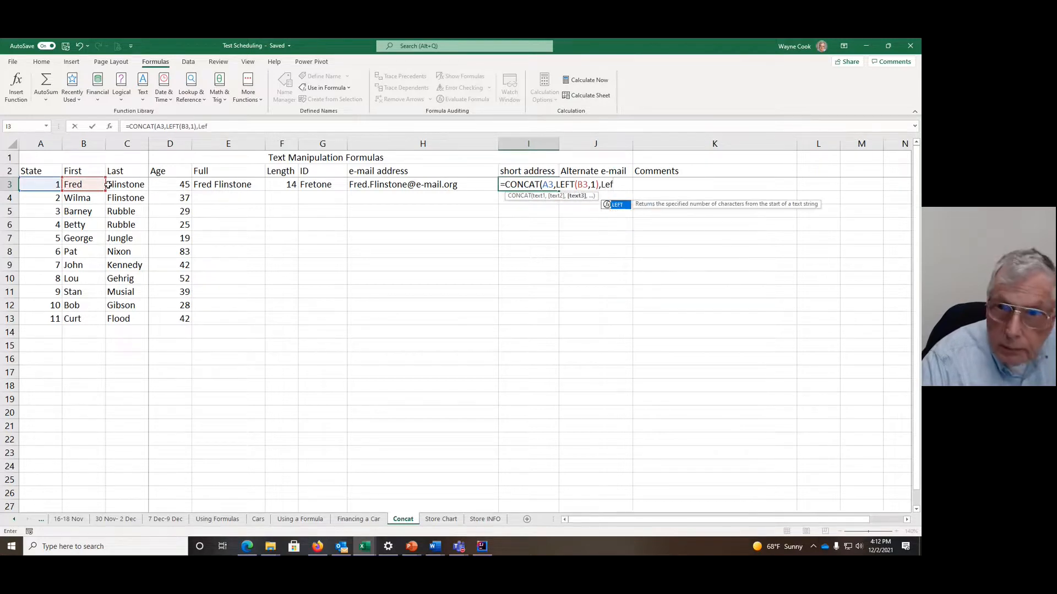
Step: Add LEFT(C3,1) as the third argument of the short address formula in I3 and complete the formula
double_click(623, 206)
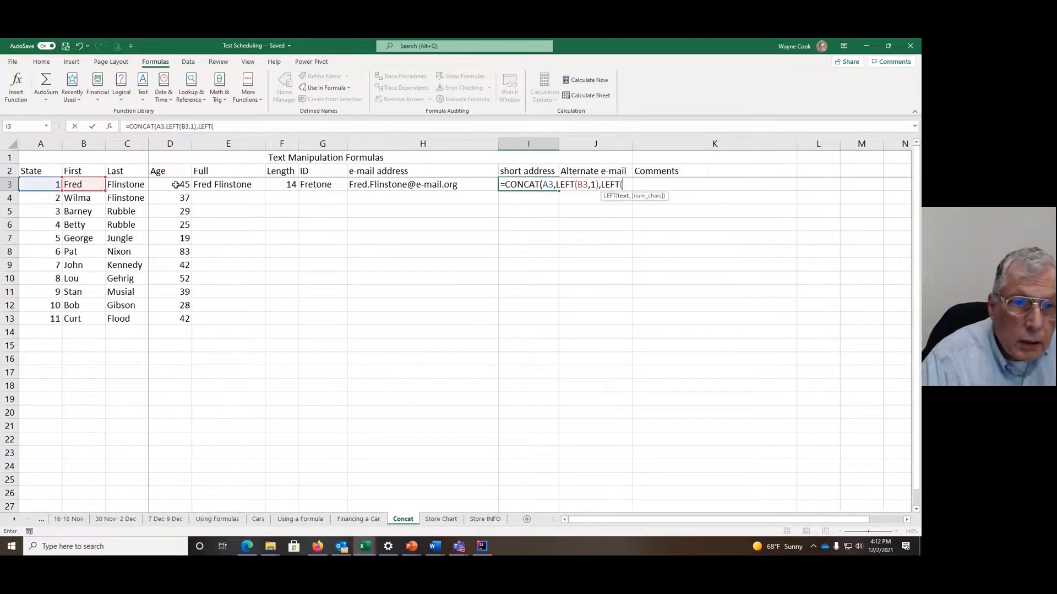
left_click(125, 184)
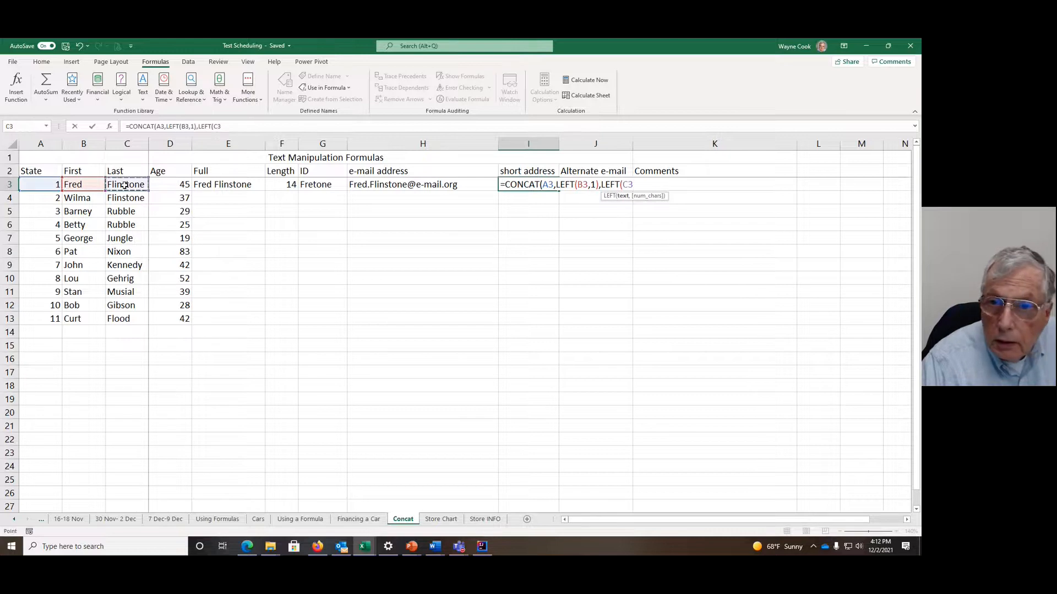
type(",1")
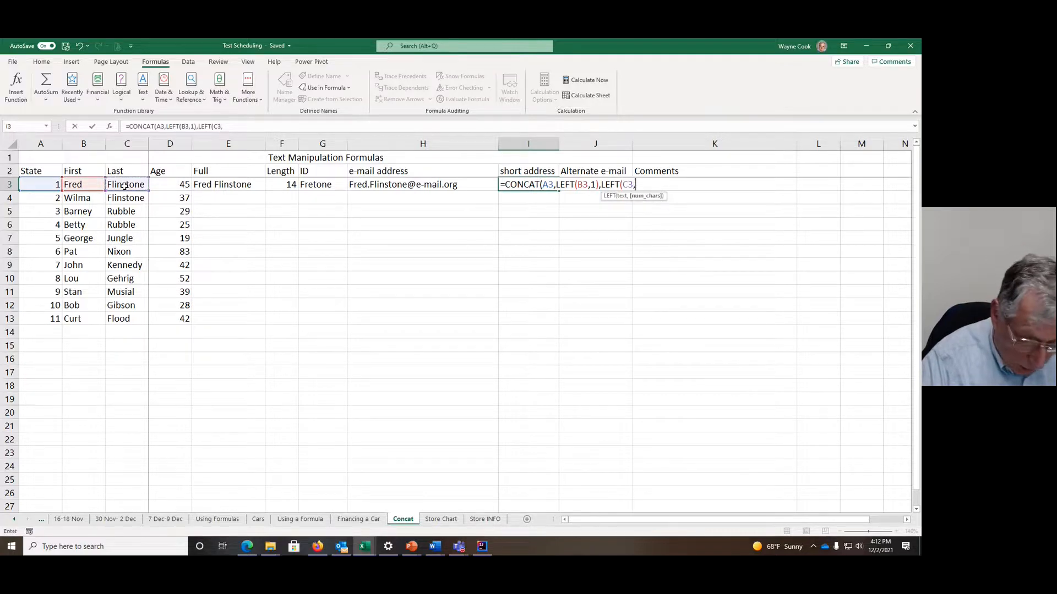
type(")")
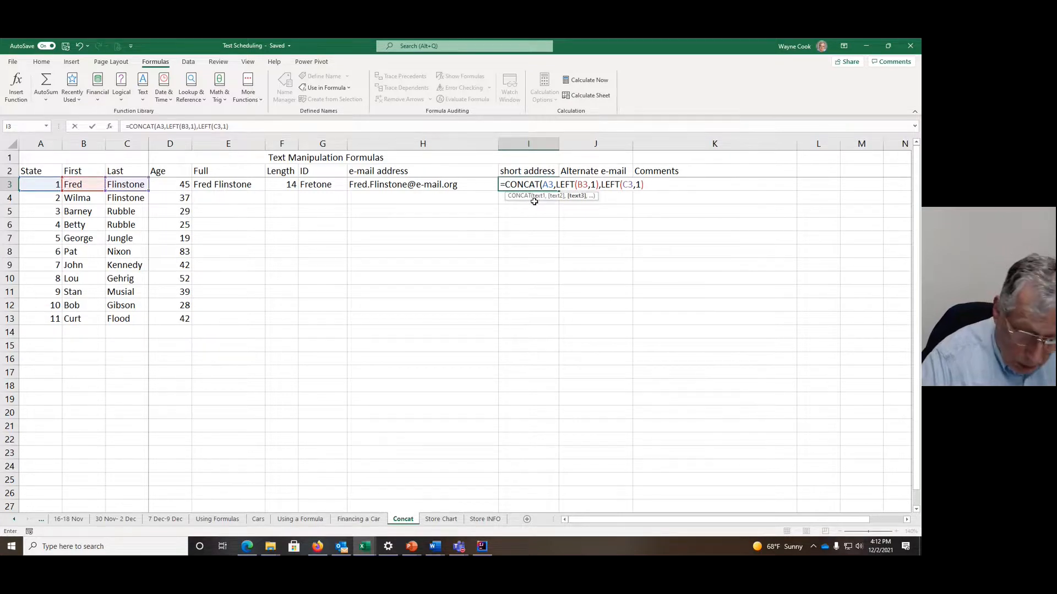
type(")")
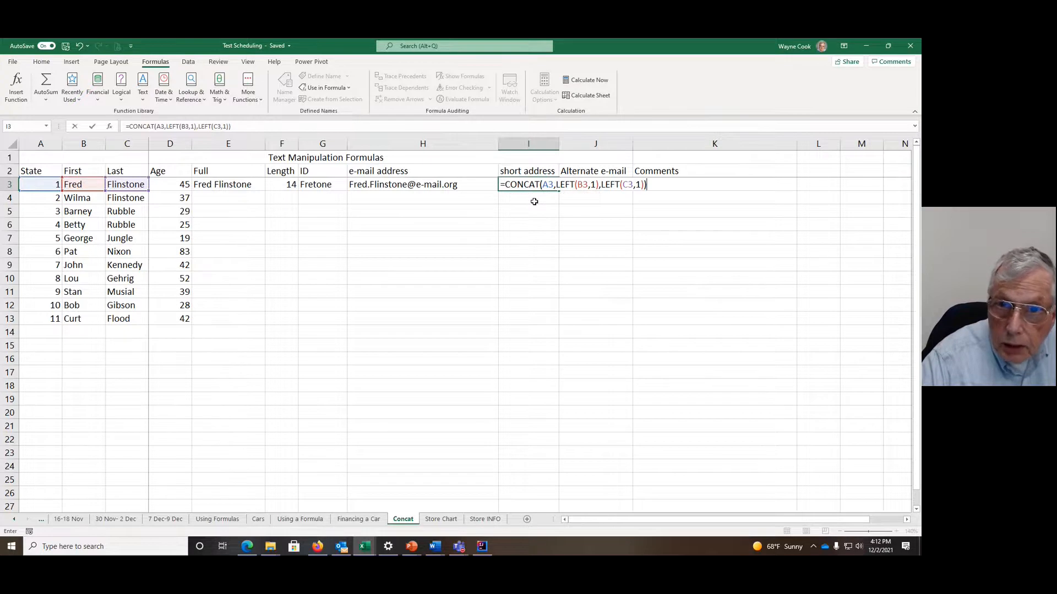
key("Return")
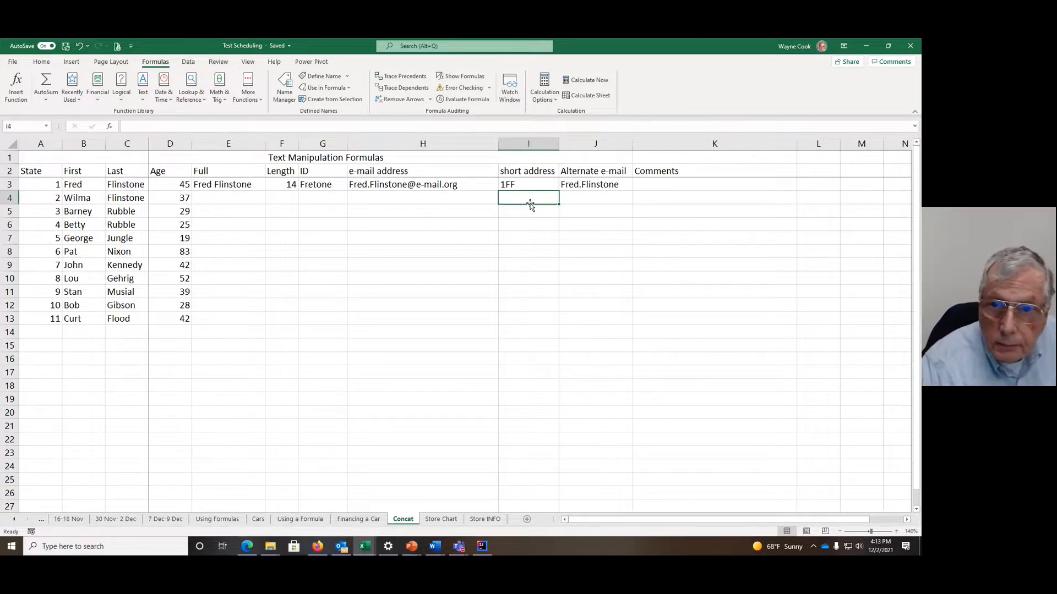
Step: Review the arguments of the SUBSTITUTE function in J3 under Alternate e-mail
left_click(592, 183)
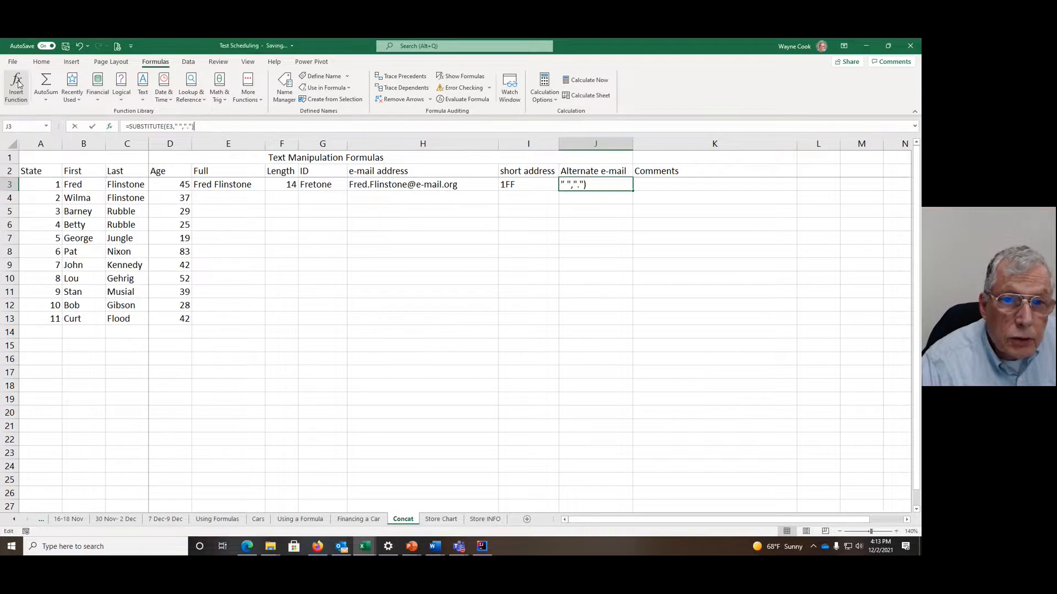
left_click(18, 83)
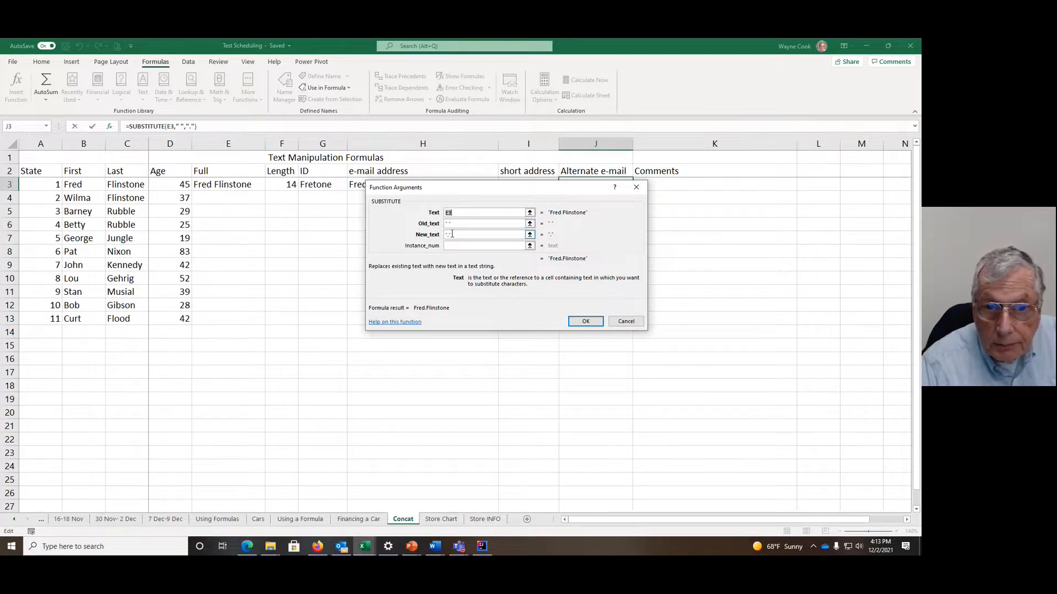
left_click(587, 322)
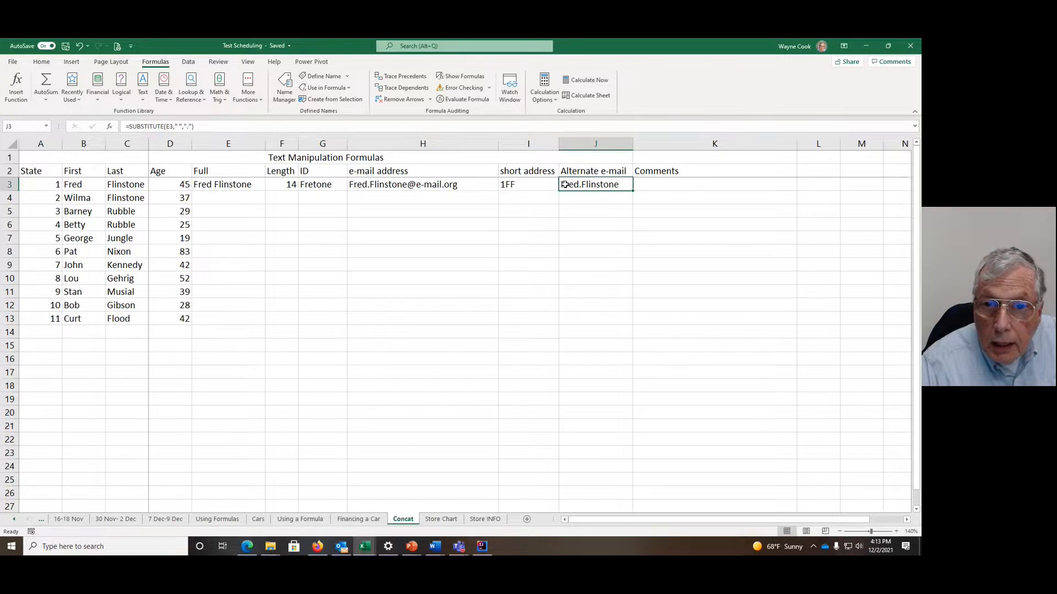
Step: Wrap the SUBSTITUTE formula in J3 in a CONCAT function and add @e-mail.org as its second argument
left_click(129, 124)
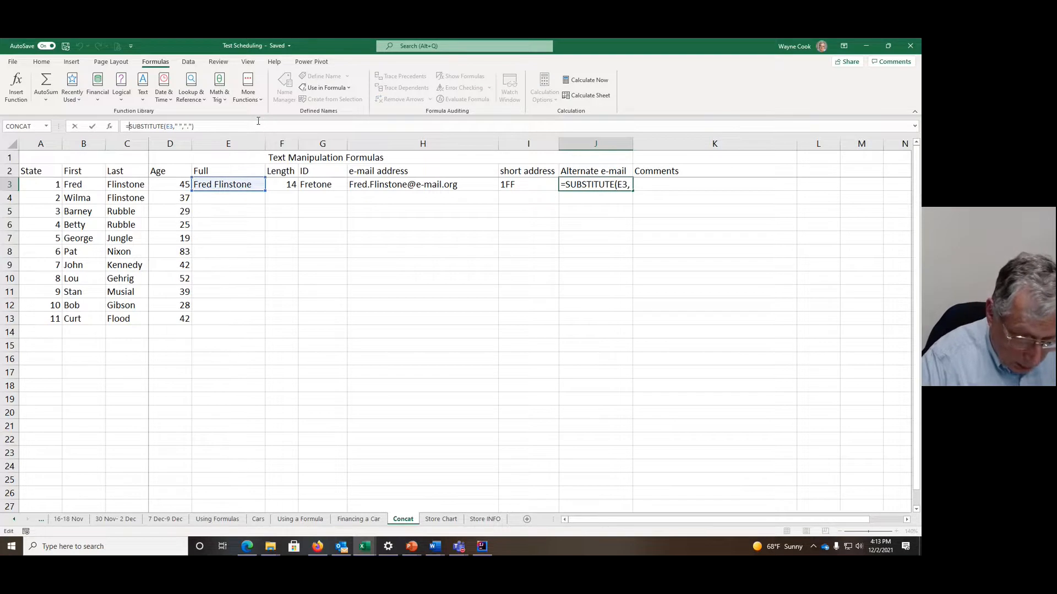
type("CONCAT")
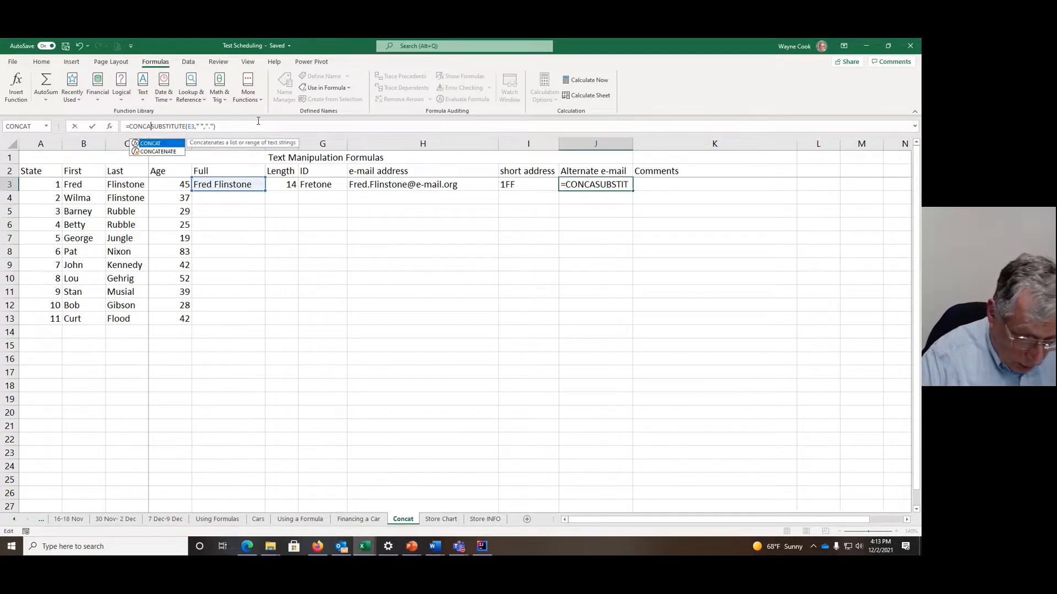
type("(")
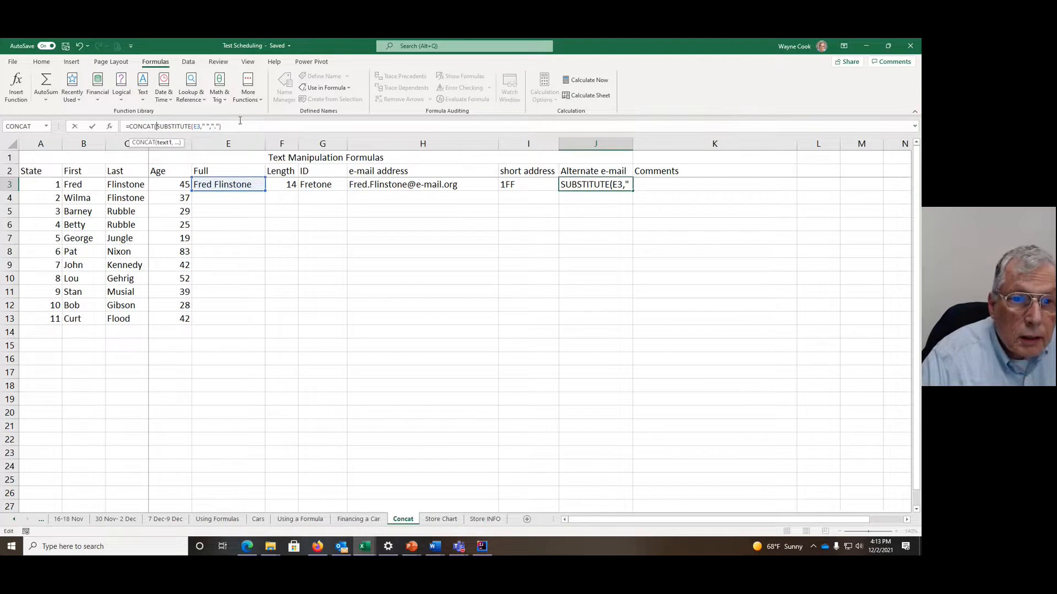
left_click(237, 123)
type(",@e-mail.org")
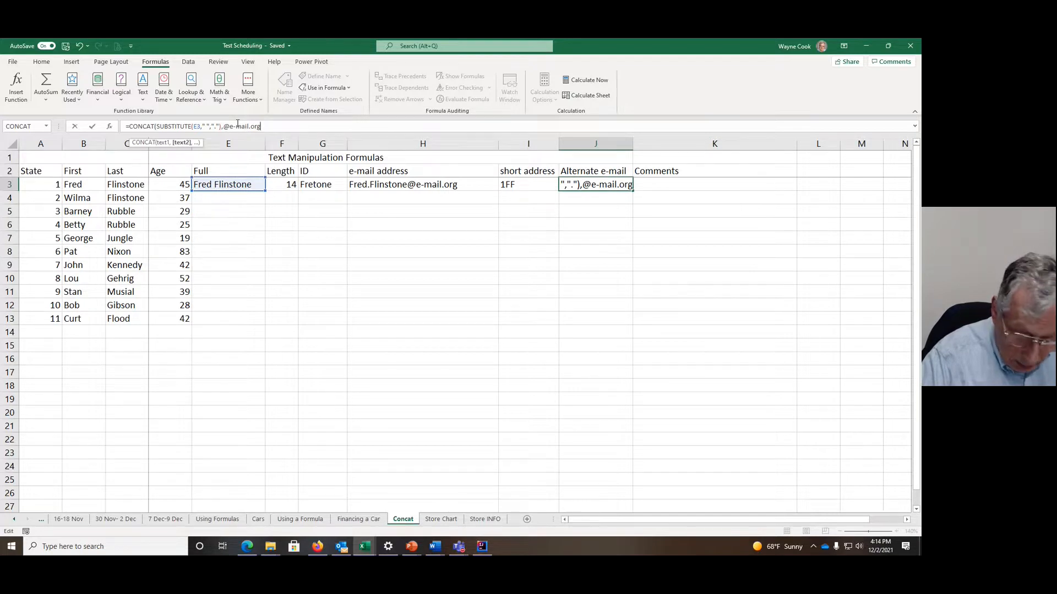
type(":")
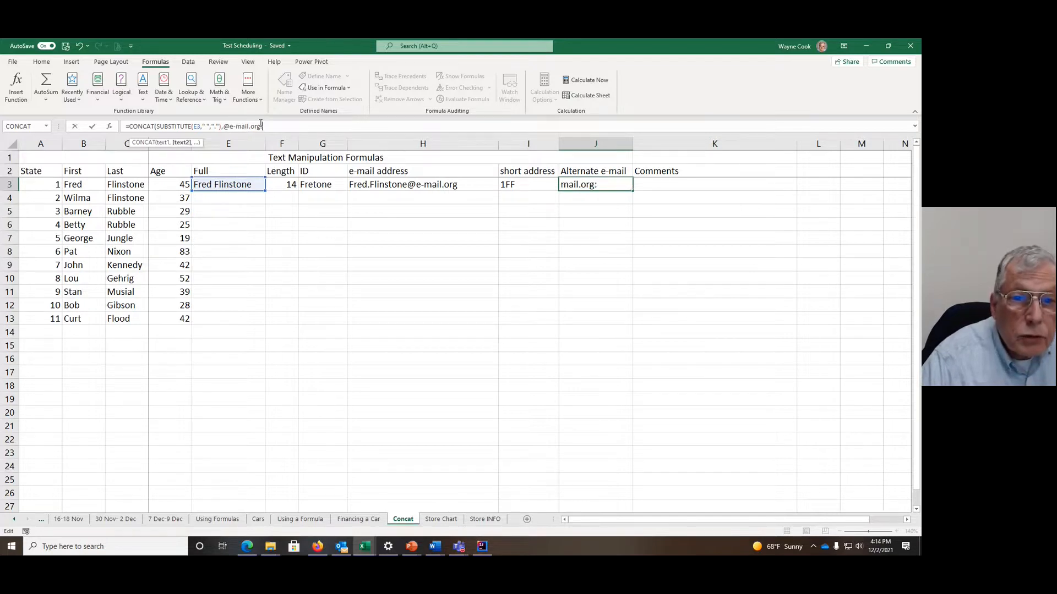
Step: Enclose @e-mail.org in quotation marks in the J3 formula, close the CONCAT function and complete the formula
key("BackSpace")
type("\"")
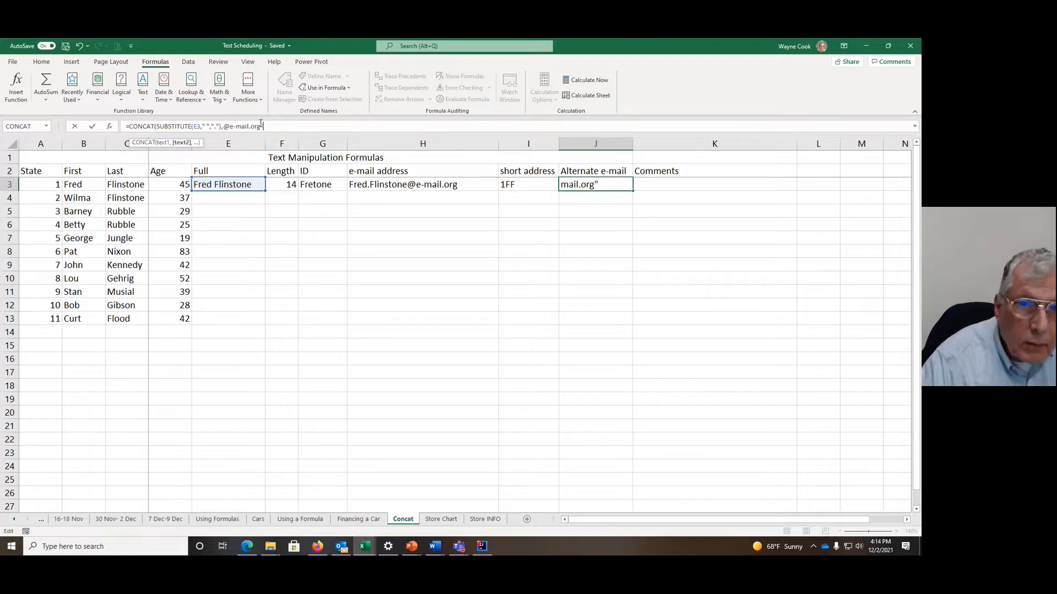
left_click(223, 126)
type(",")
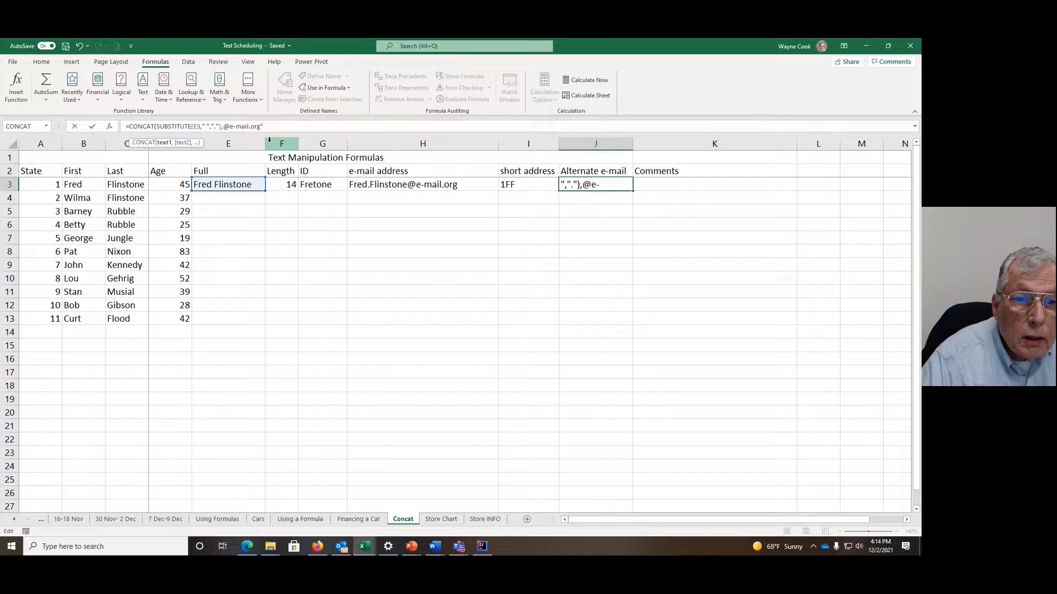
key("Right")
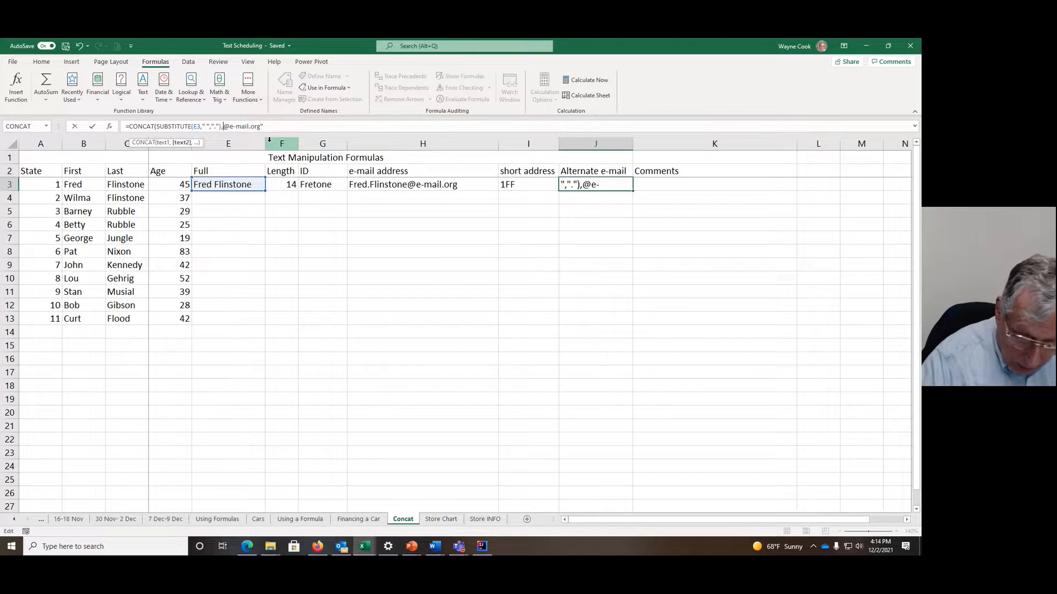
type("\"")
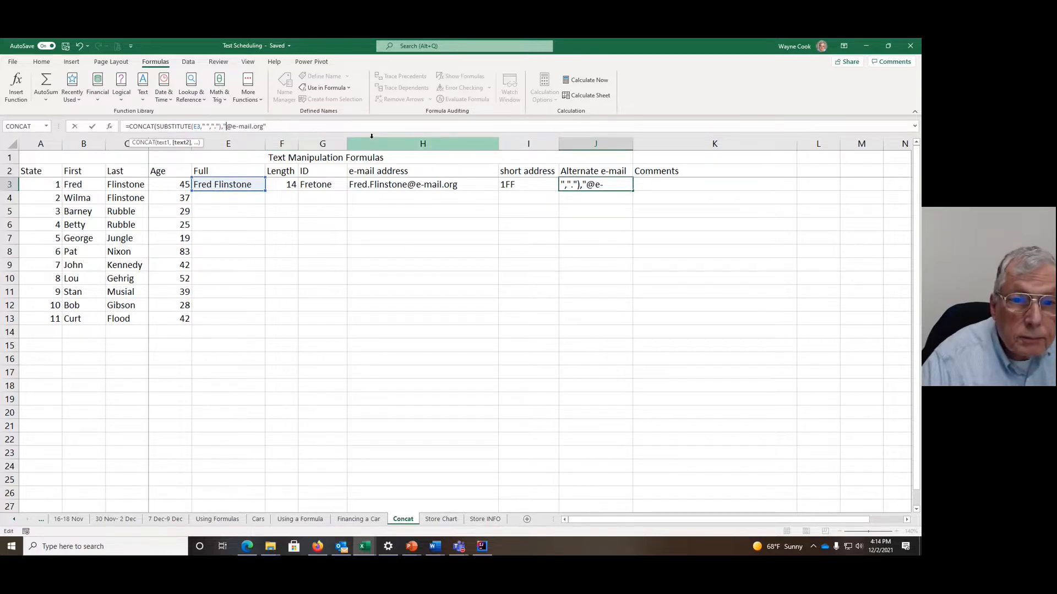
left_click(273, 124)
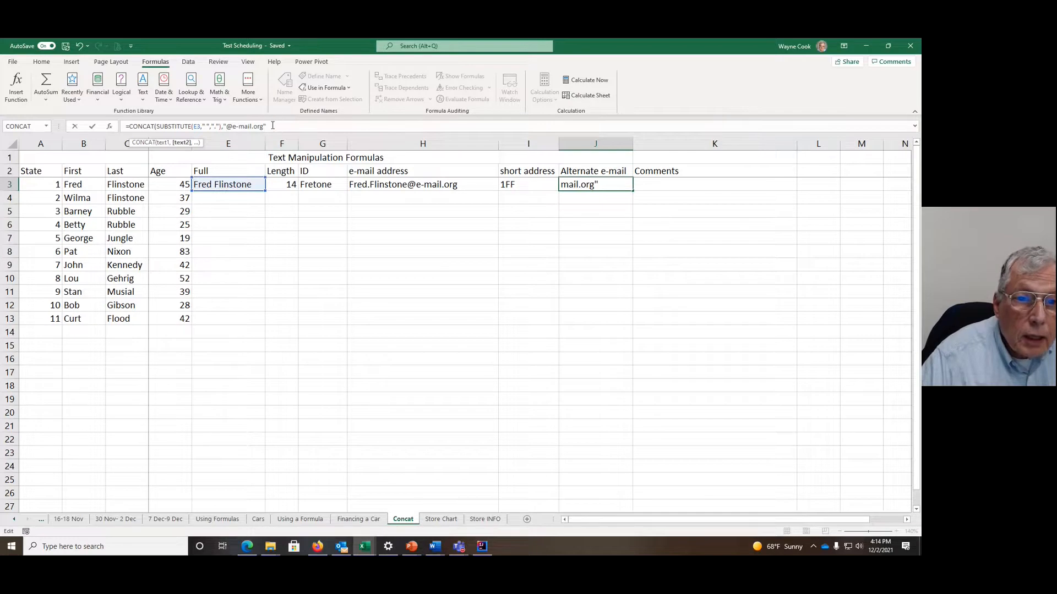
type(")")
key("Return")
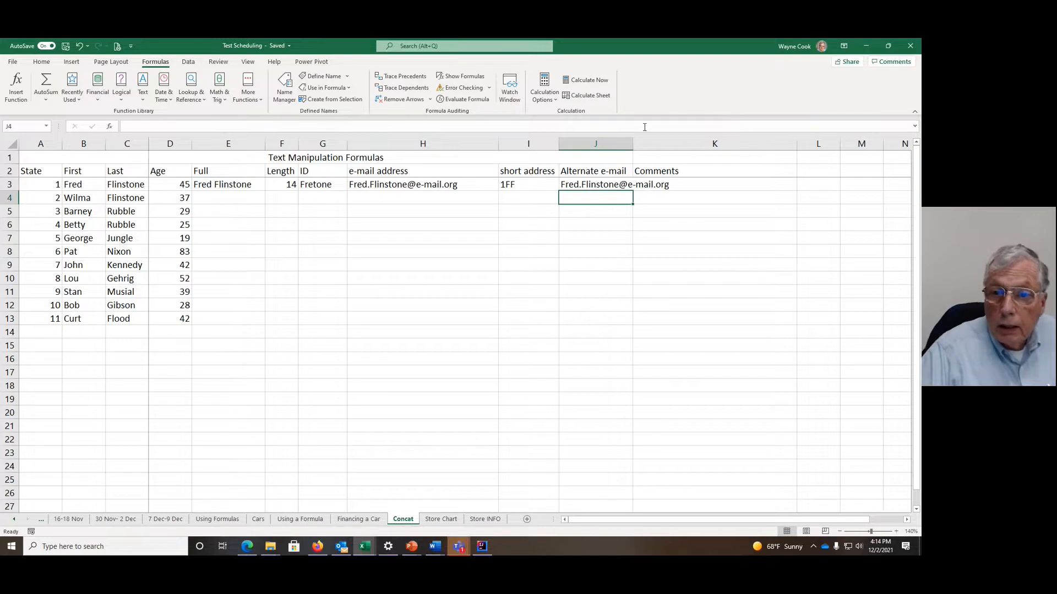
Step: Fit column J's width to its contents and fill the formulas in E3:J3 down through row 13
double_click(633, 142)
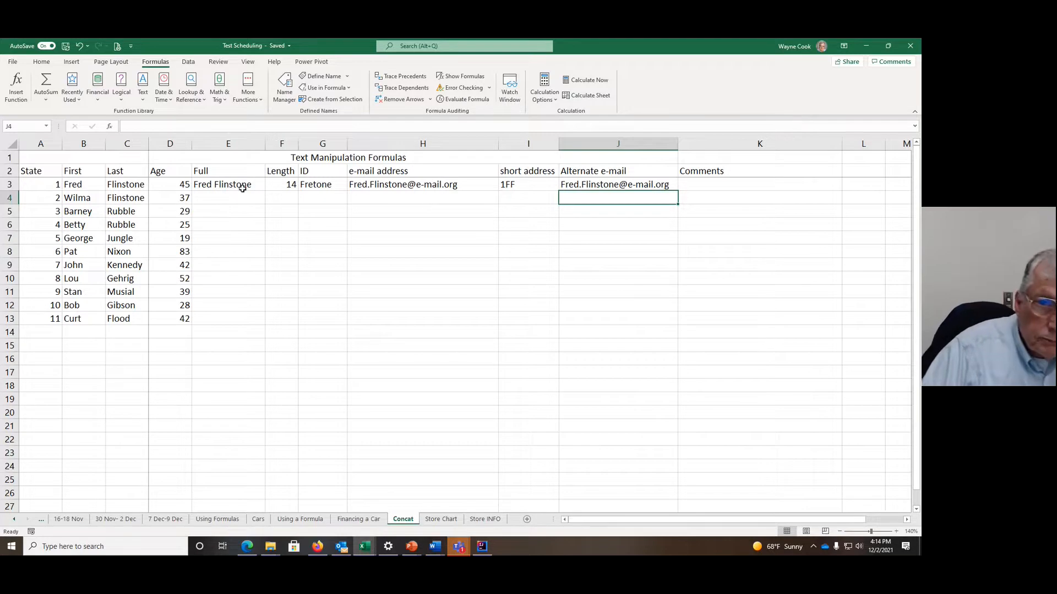
left_click_drag(219, 184, 666, 326)
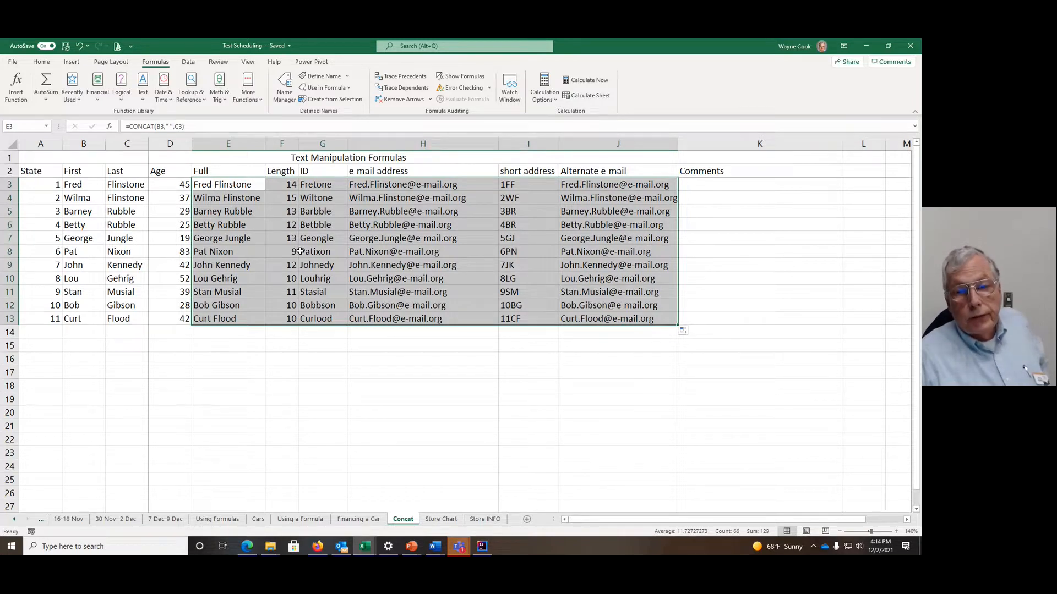
left_click(735, 185)
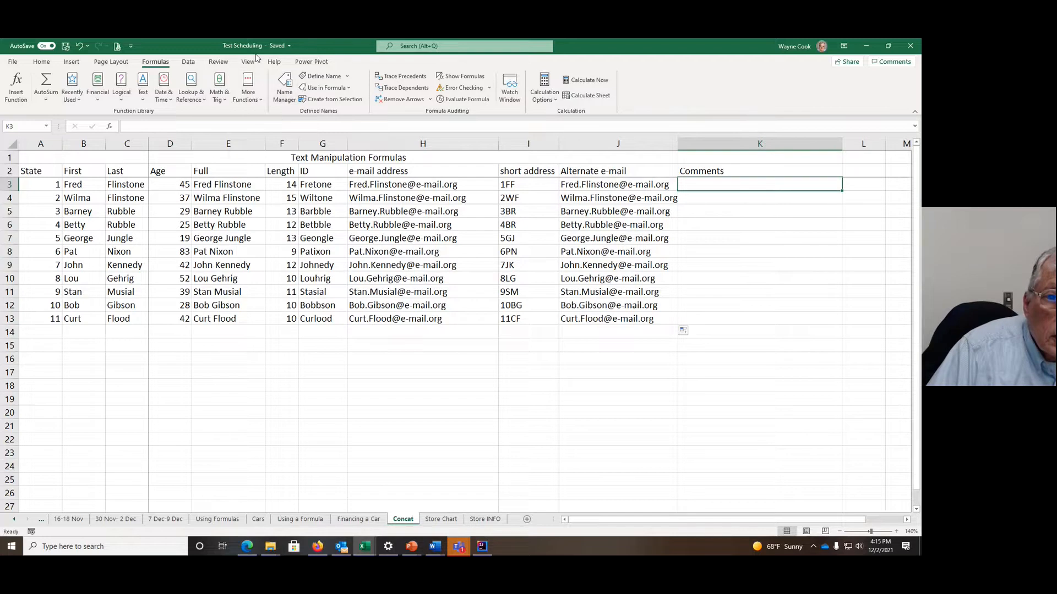
Step: Look through the Format Cells settings for K3 under Comments and apply them with the Locked protection option cleared
left_click(219, 62)
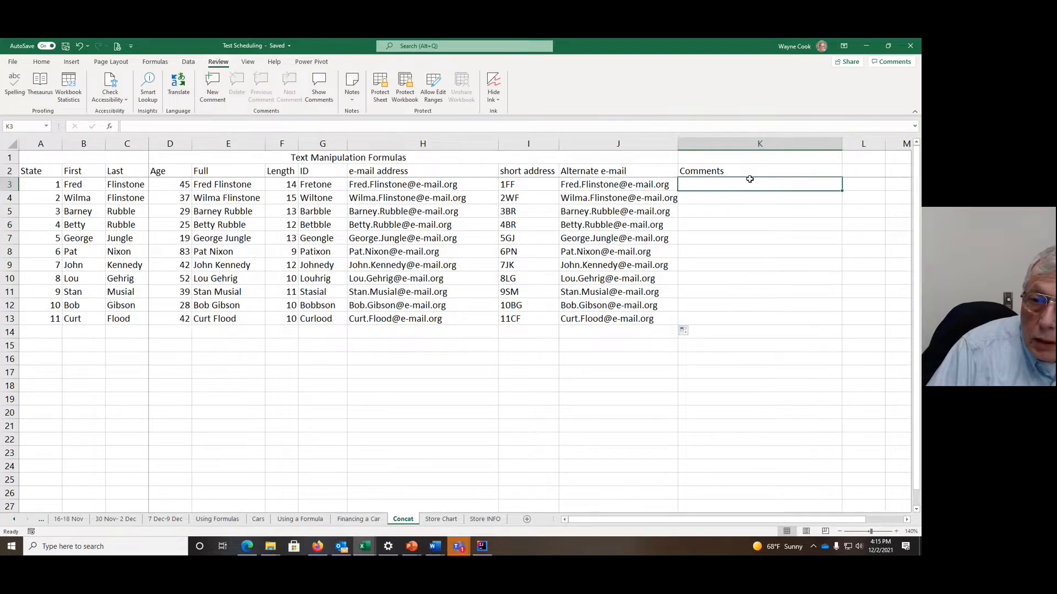
right_click(729, 188)
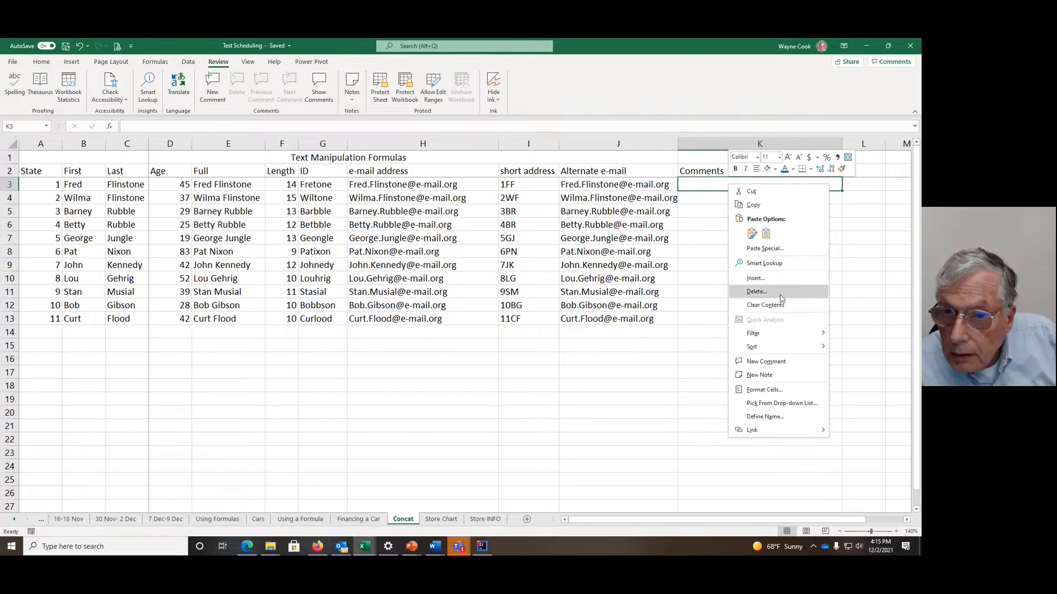
mouse_move(786, 336)
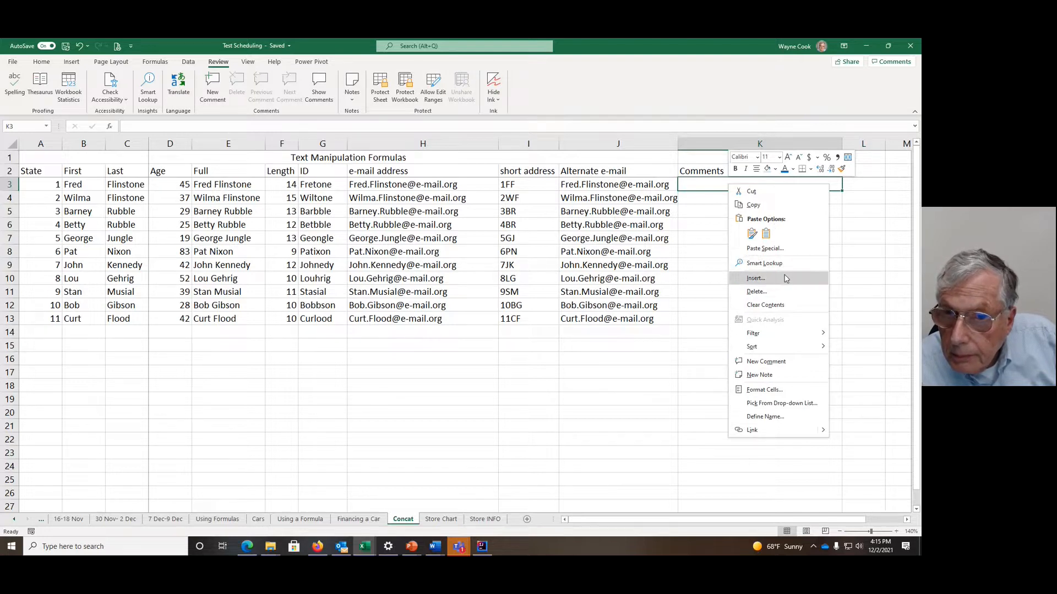
left_click(780, 390)
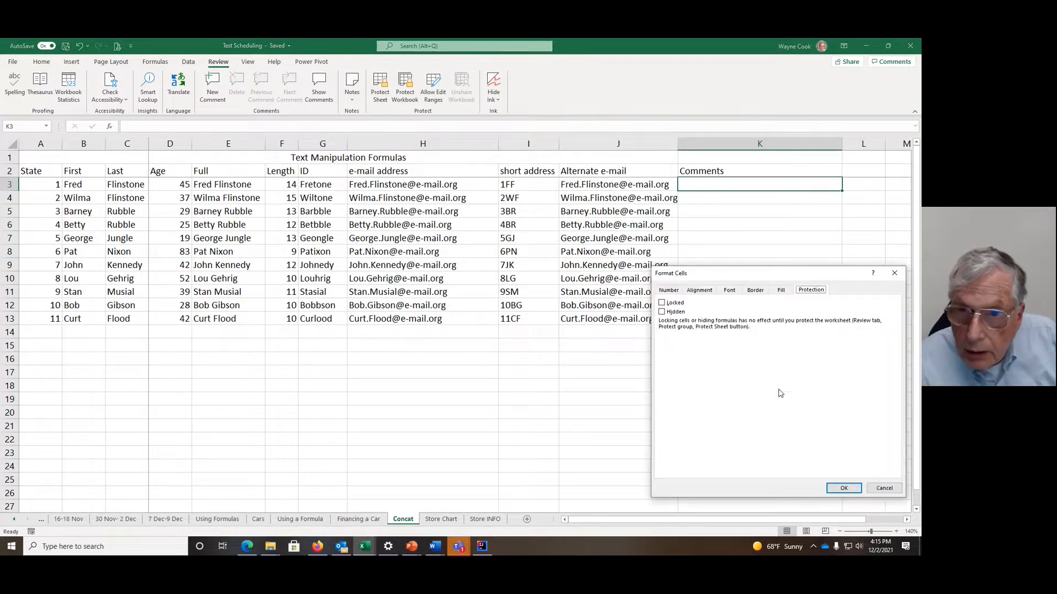
left_click(662, 304)
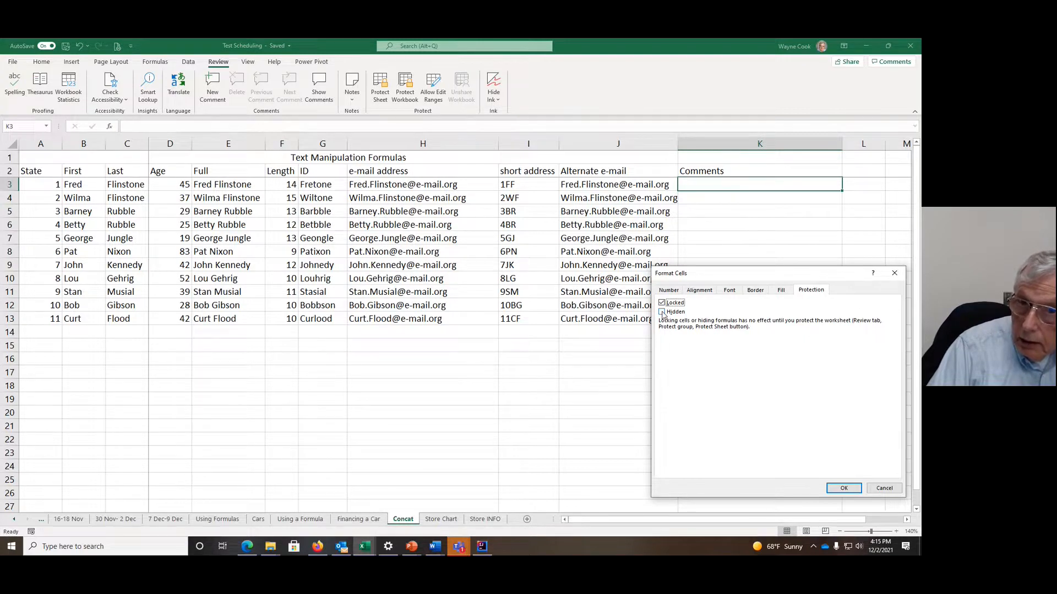
left_click(700, 290)
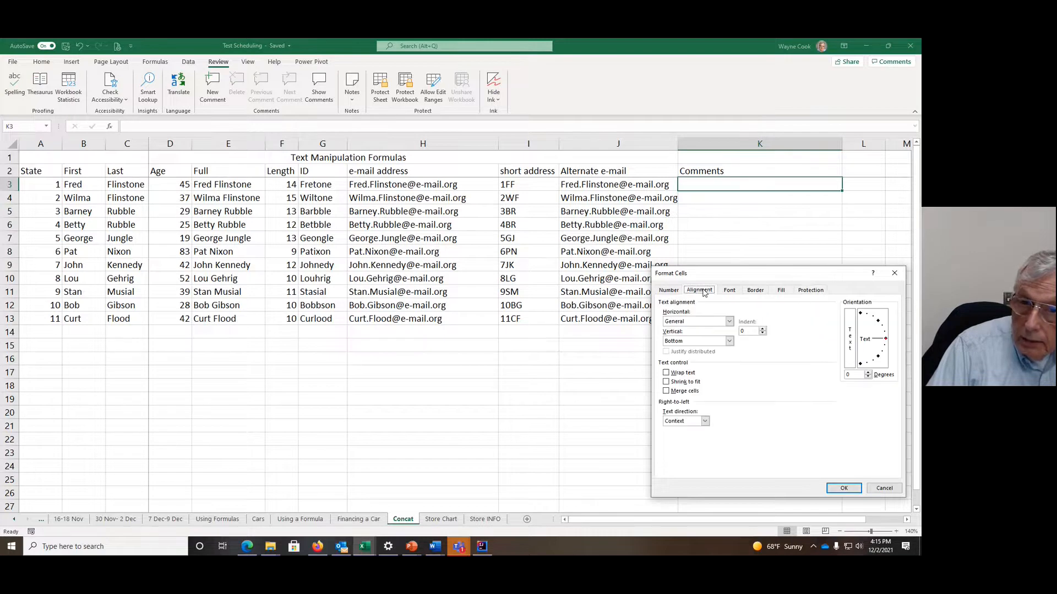
left_click(730, 290)
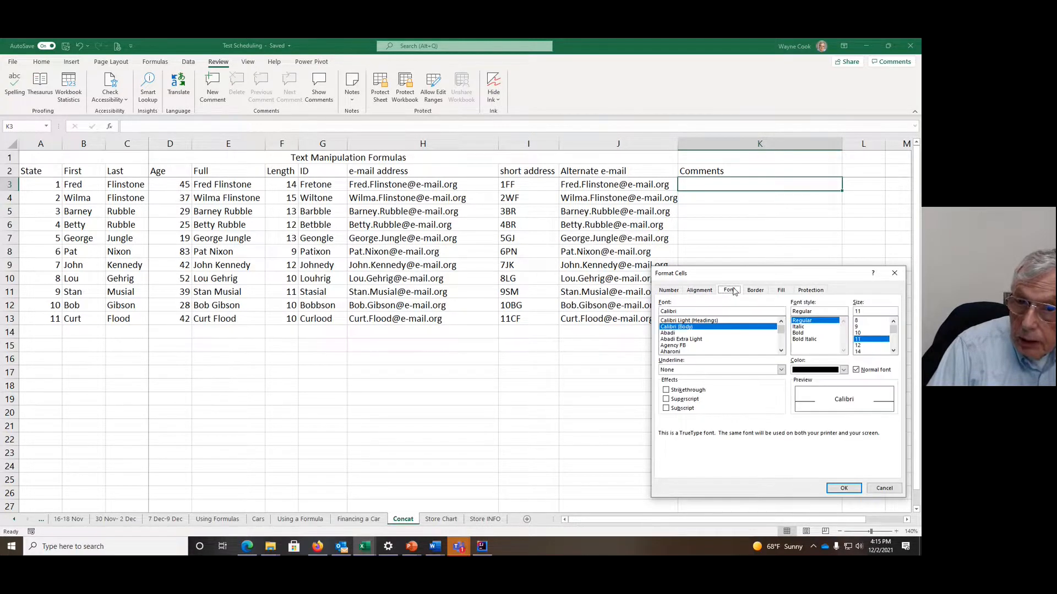
left_click(755, 291)
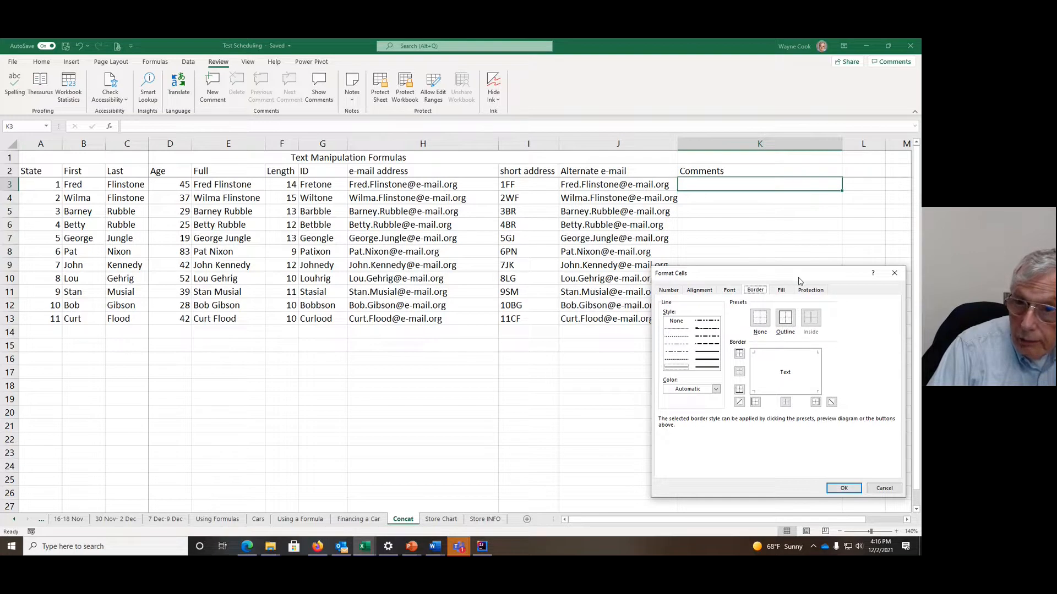
left_click(809, 290)
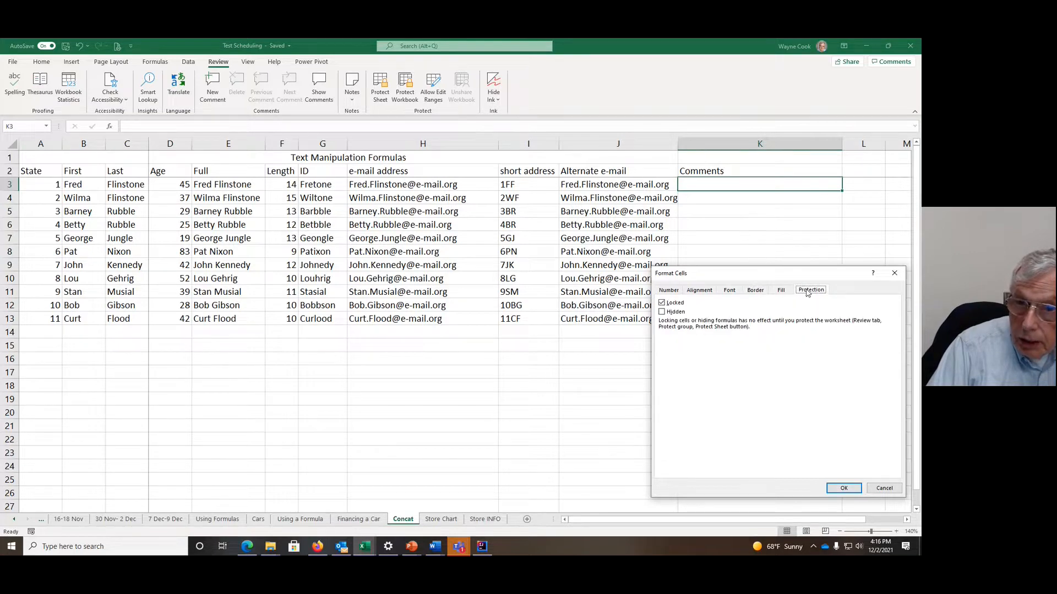
left_click(662, 303)
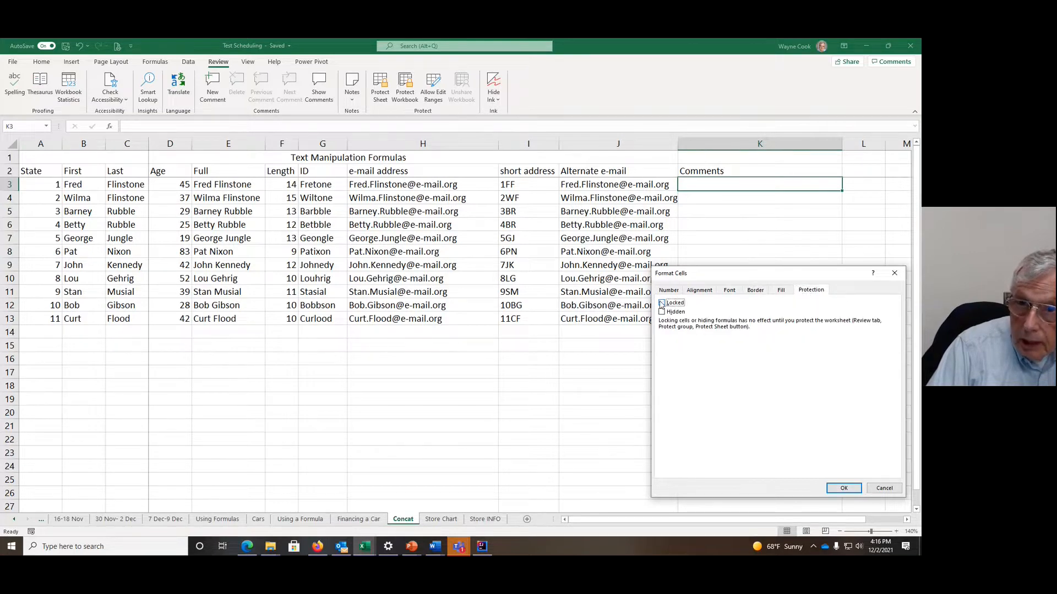
left_click(844, 489)
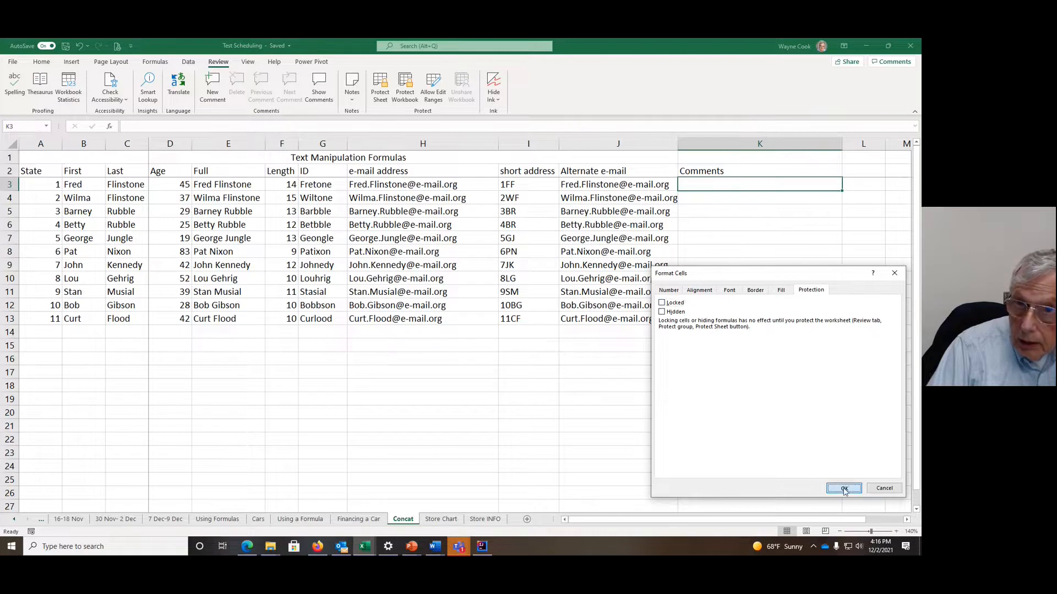
Step: Apply cell protection with the Locked option cleared to the Comments range K3:K13
left_click_drag(737, 187, 735, 325)
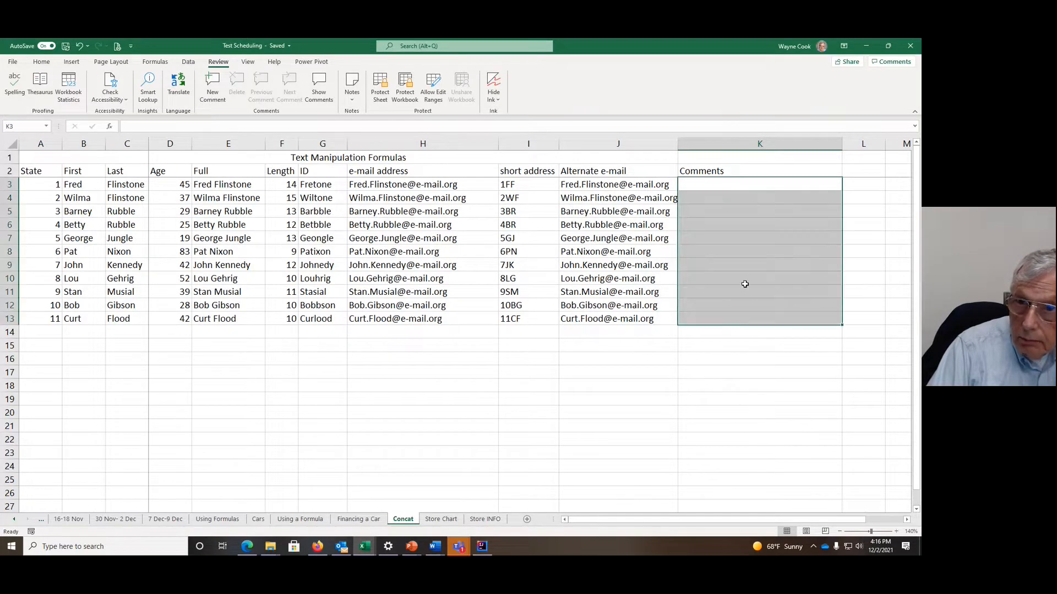
right_click(741, 187)
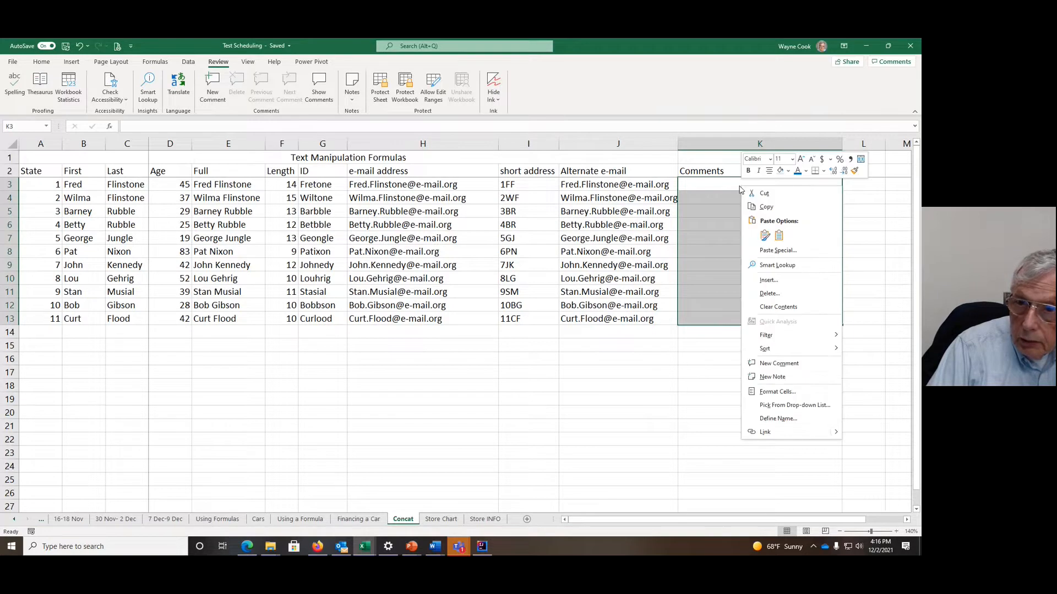
left_click(769, 392)
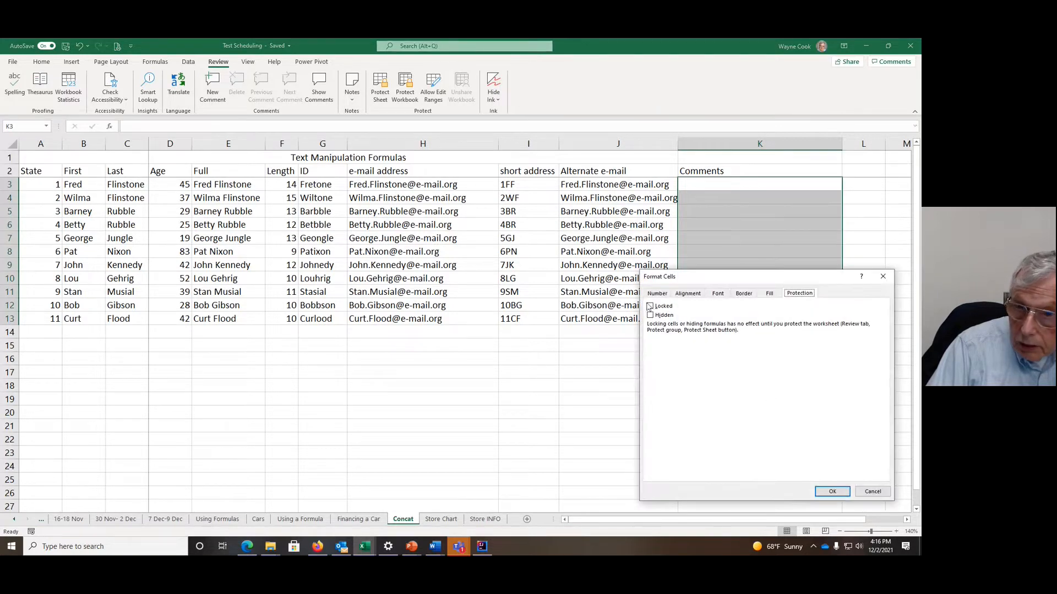
left_click(833, 492)
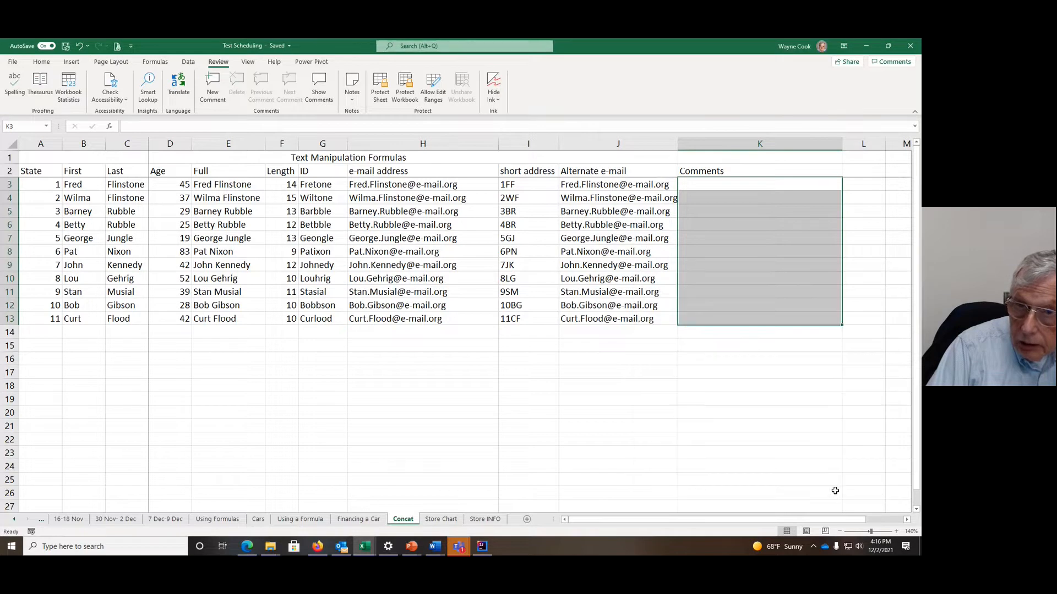
Step: Check the Locked protection setting of the empty cell J15 outside the Comments range
left_click(587, 346)
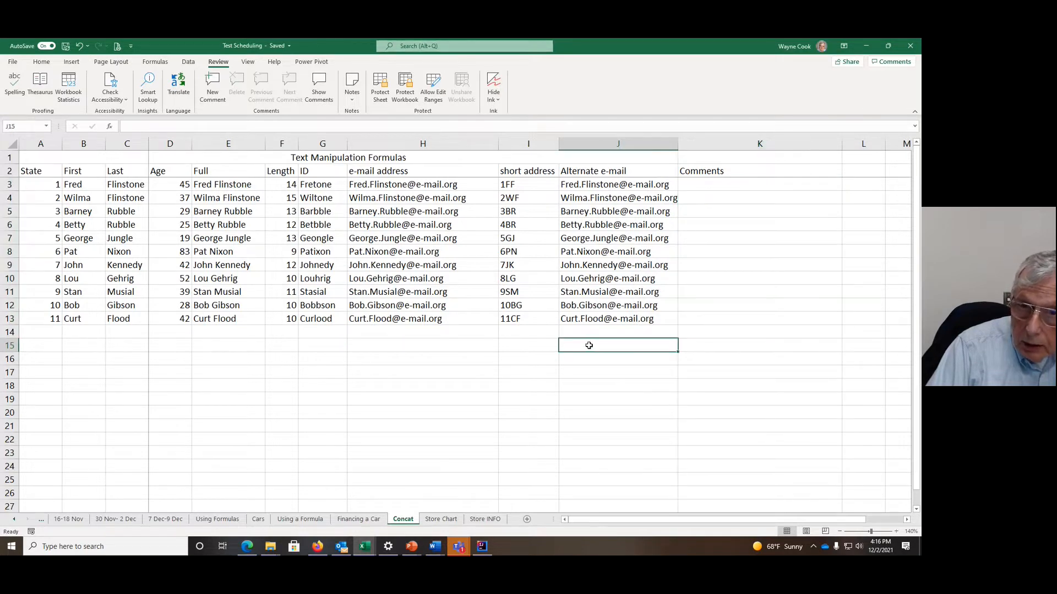
right_click(589, 347)
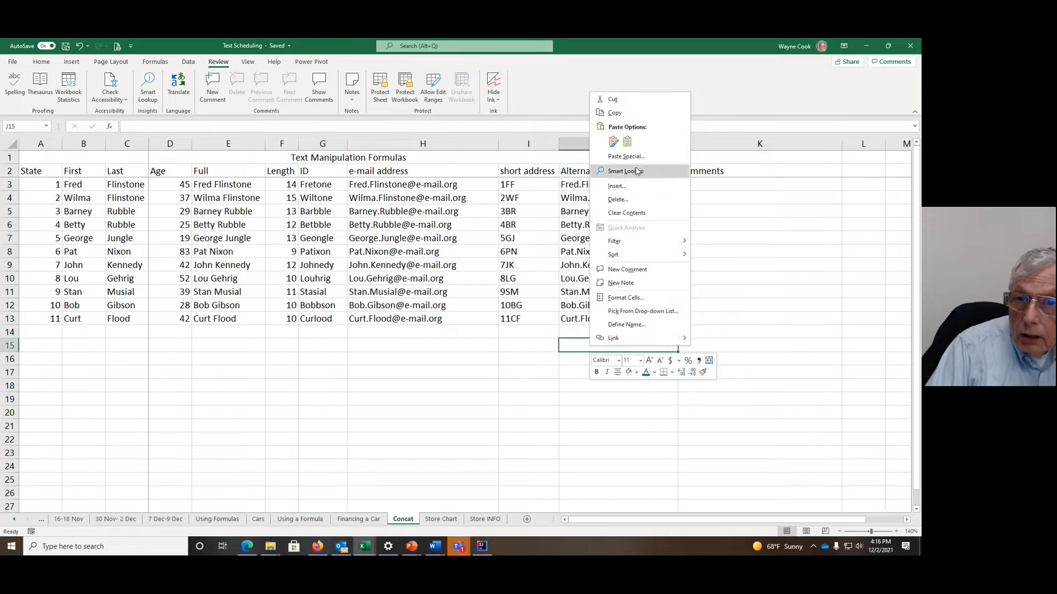
left_click(627, 298)
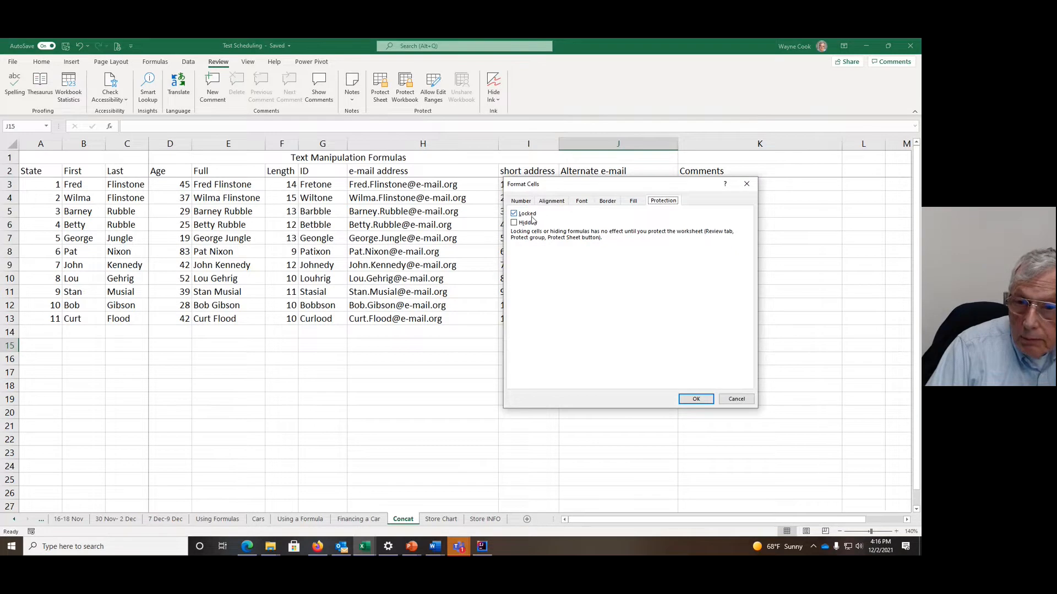
left_click(697, 399)
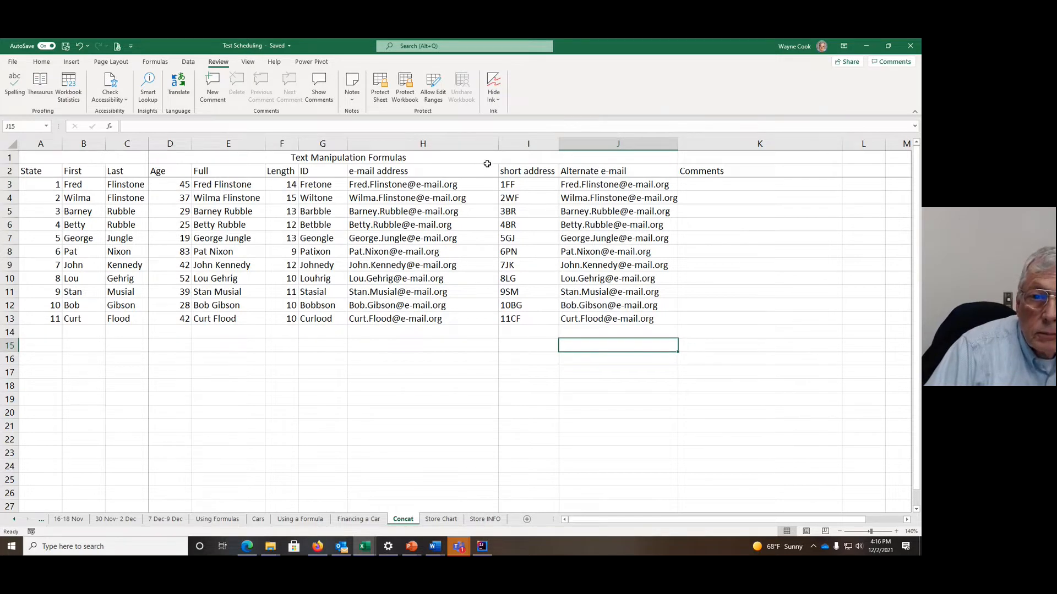
Step: Protect the sheet with a password, allowing only the selection of unlocked cells, and confirm the password
left_click(380, 84)
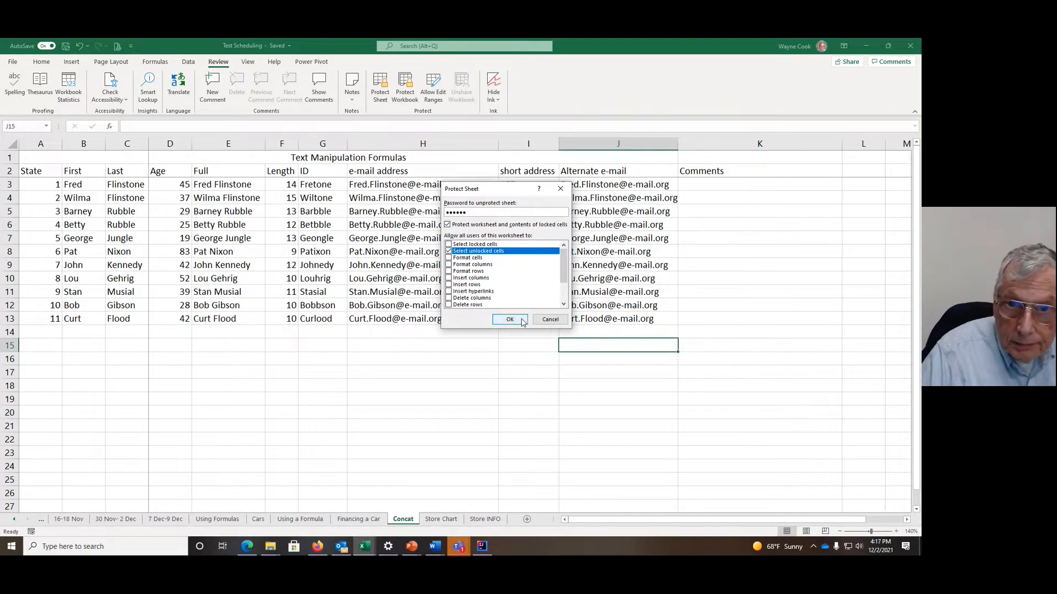
left_click(520, 321)
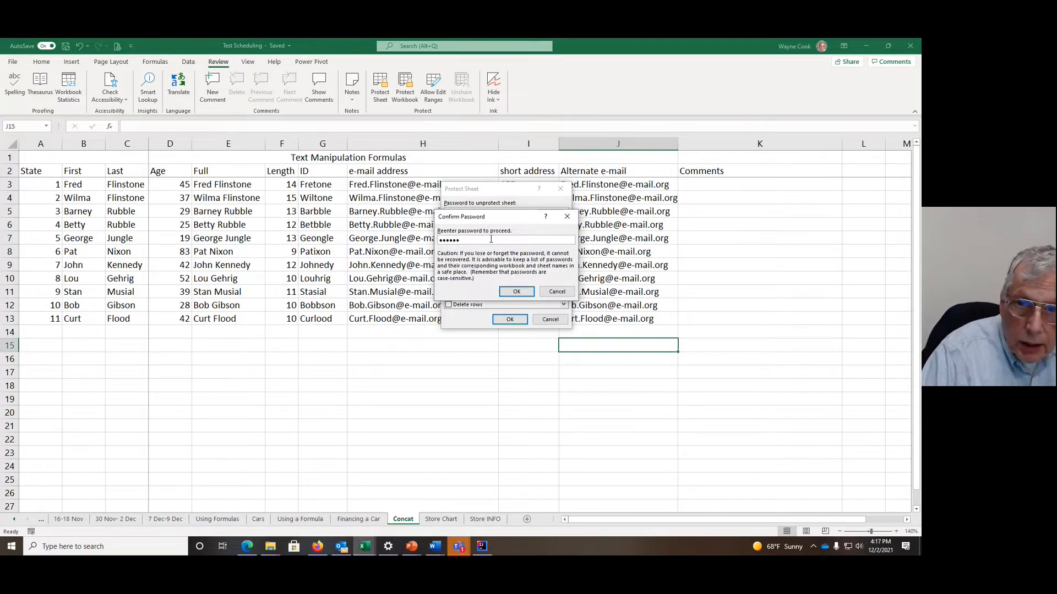
left_click(518, 292)
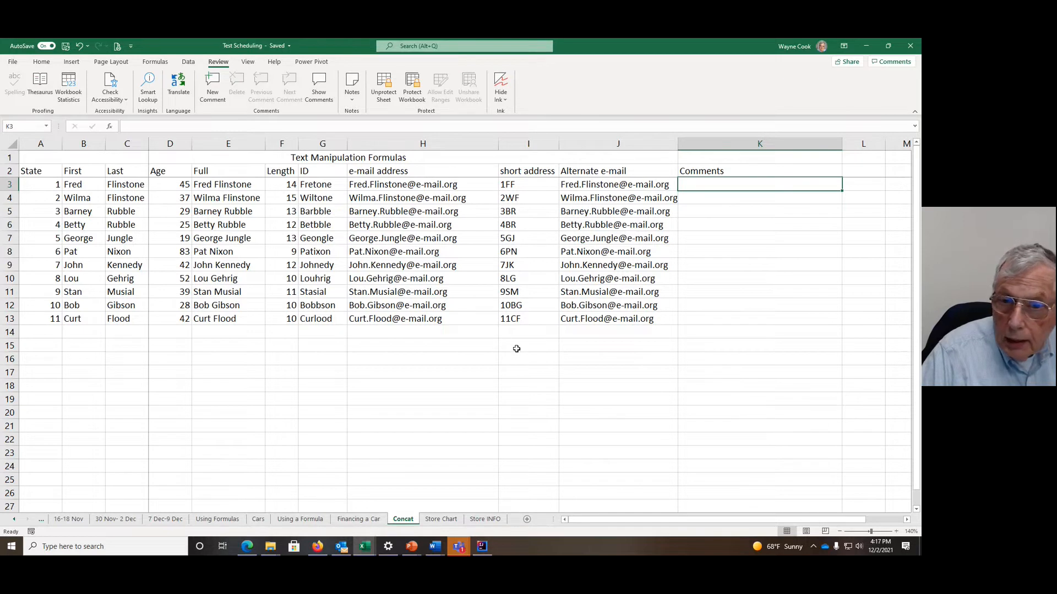
Step: Enter This is a comment in K3 under Comments on the protected sheet
left_click(754, 195)
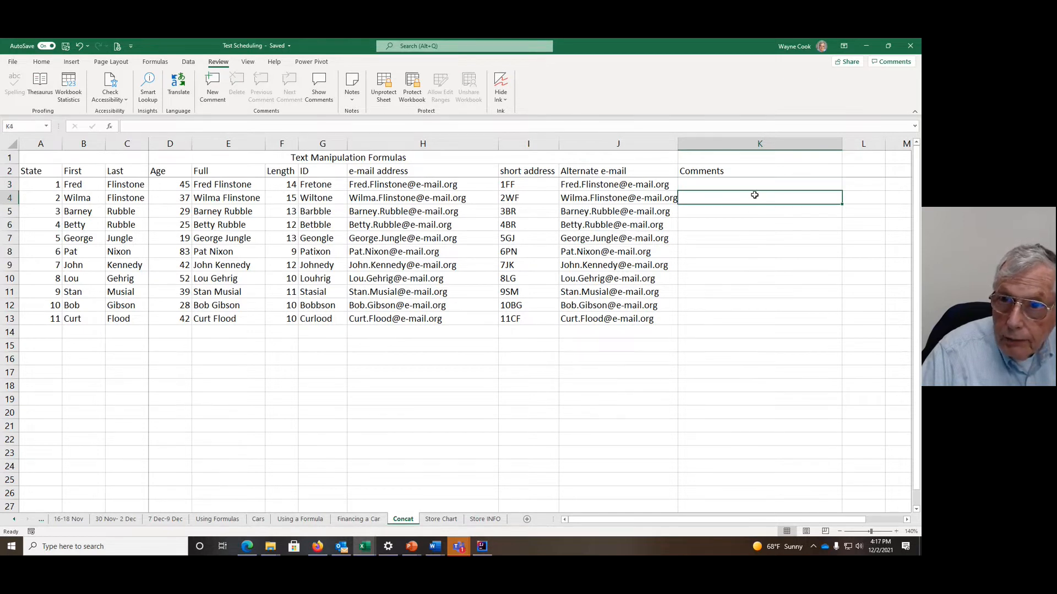
left_click(741, 185)
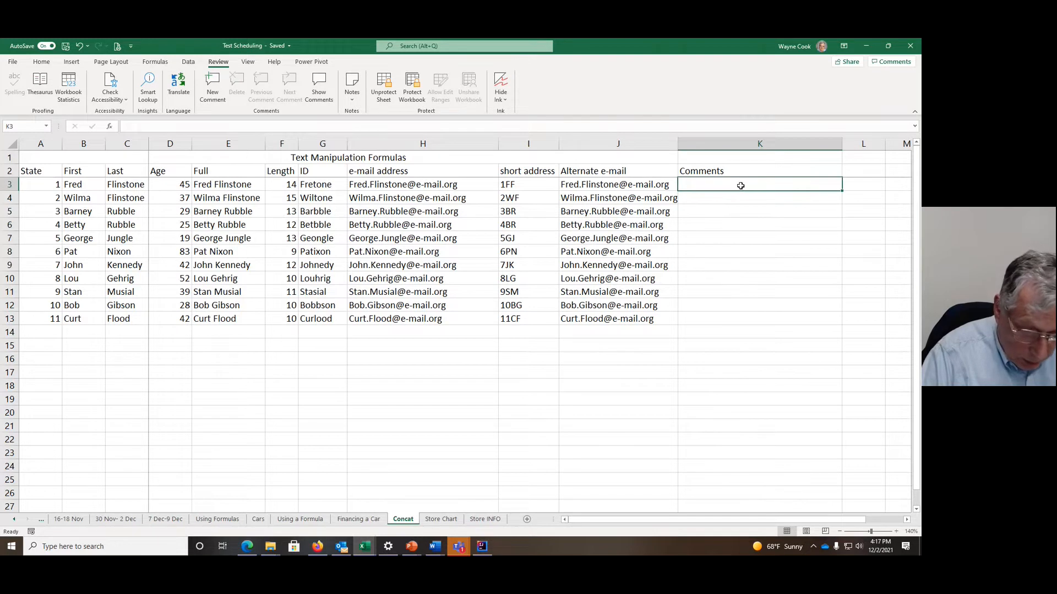
type("T")
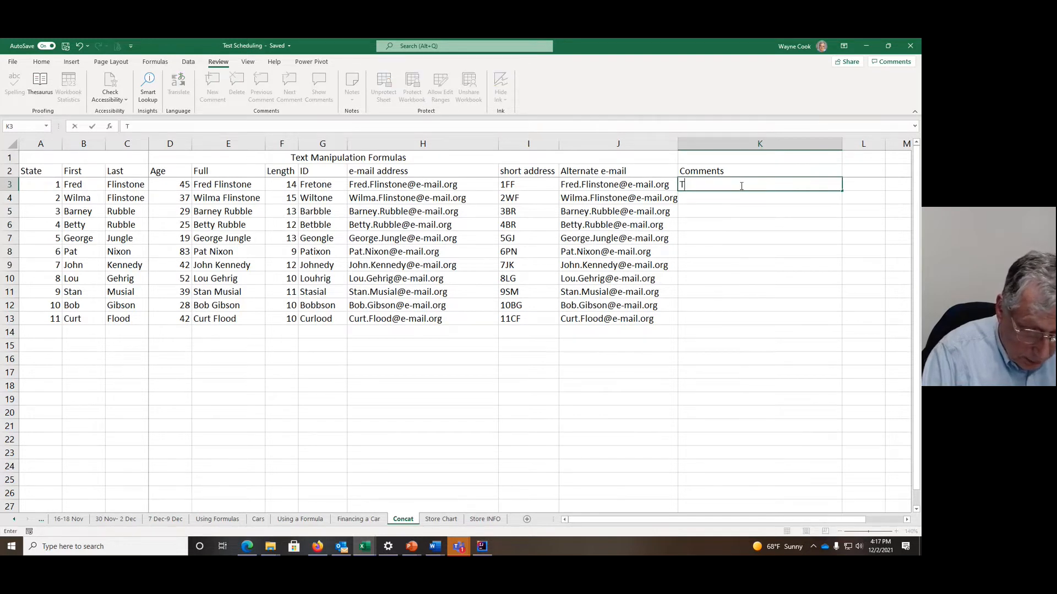
type("his is a comment")
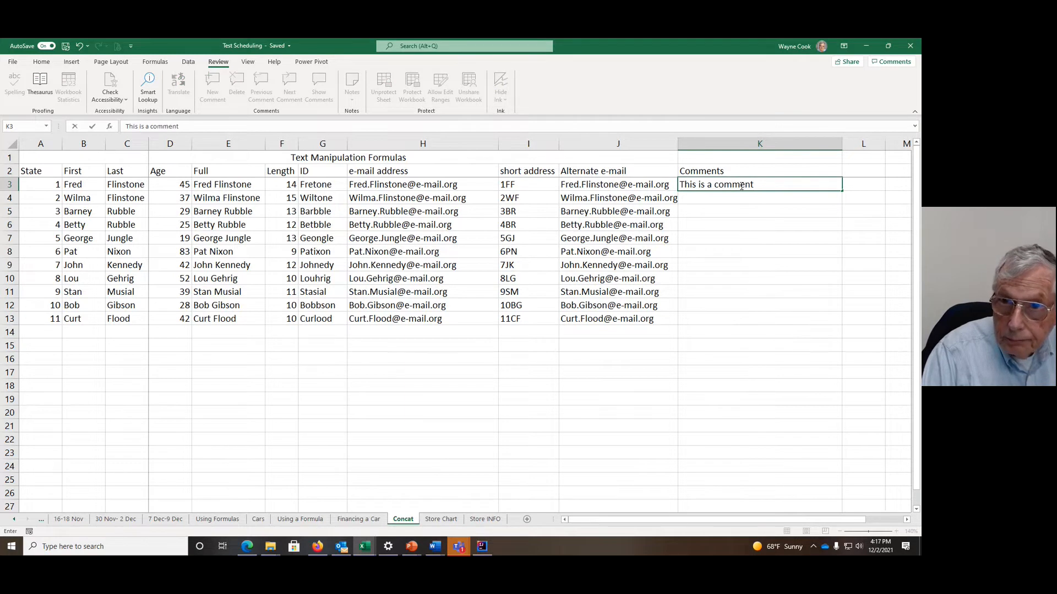
key("Return")
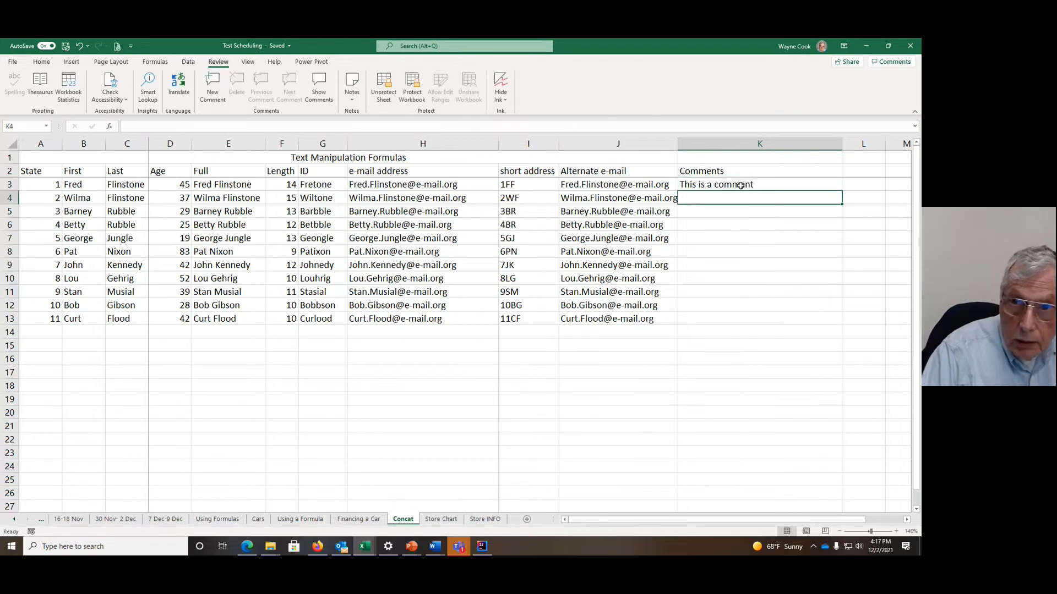
Step: Enter This is another comment. in K13 at the end of the Comments column
left_click(757, 249)
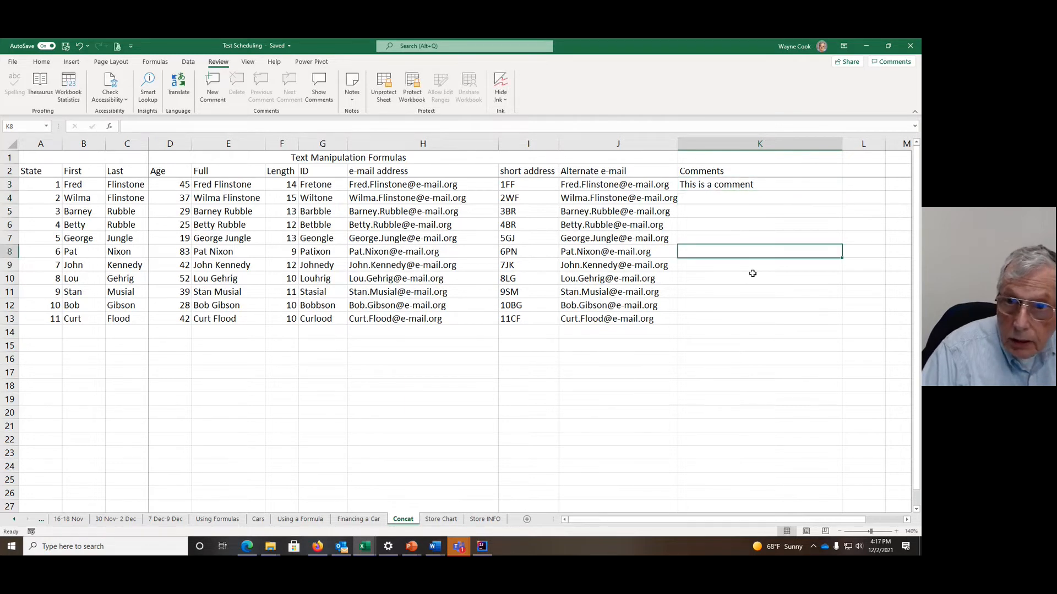
left_click(735, 318)
type("This ")
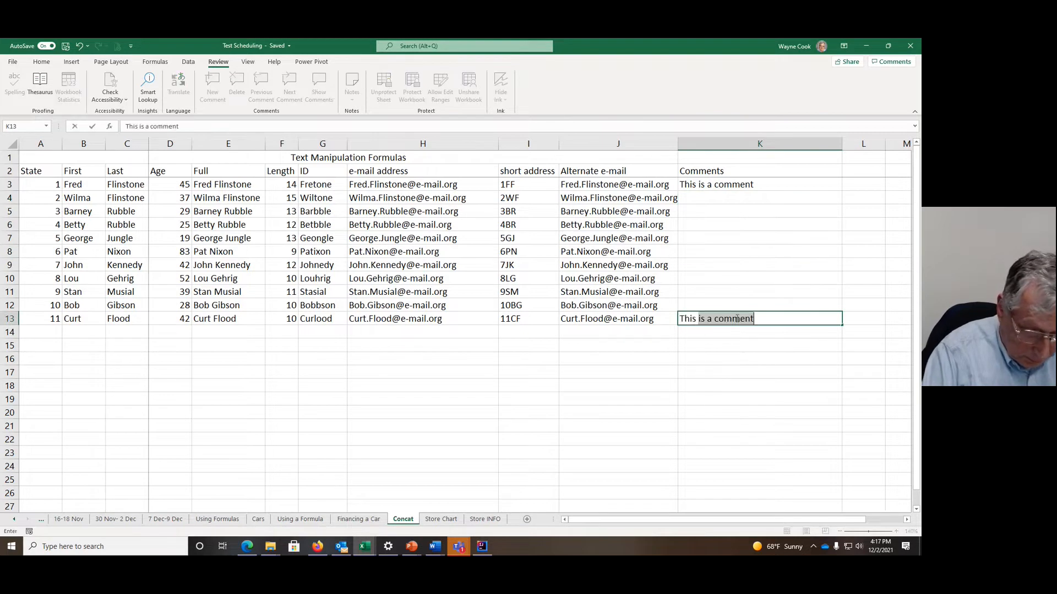
type("is another ")
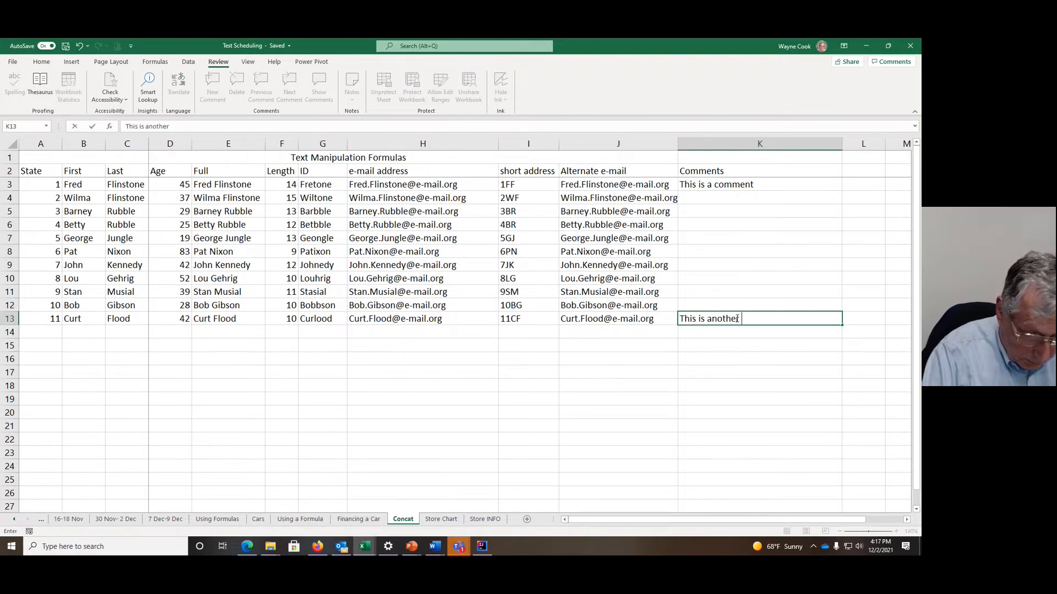
type("comment.")
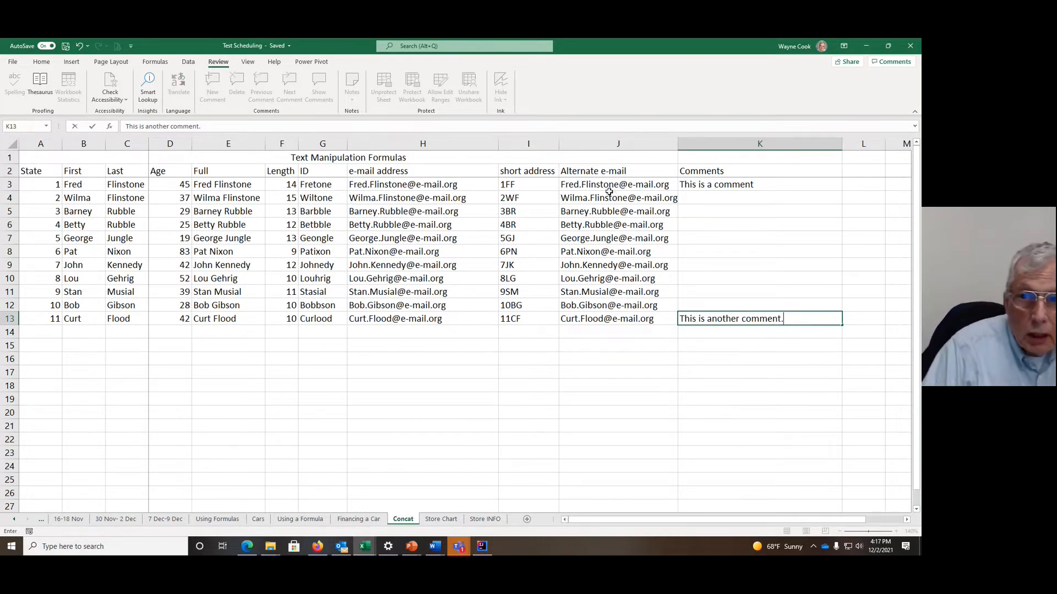
left_click(730, 229)
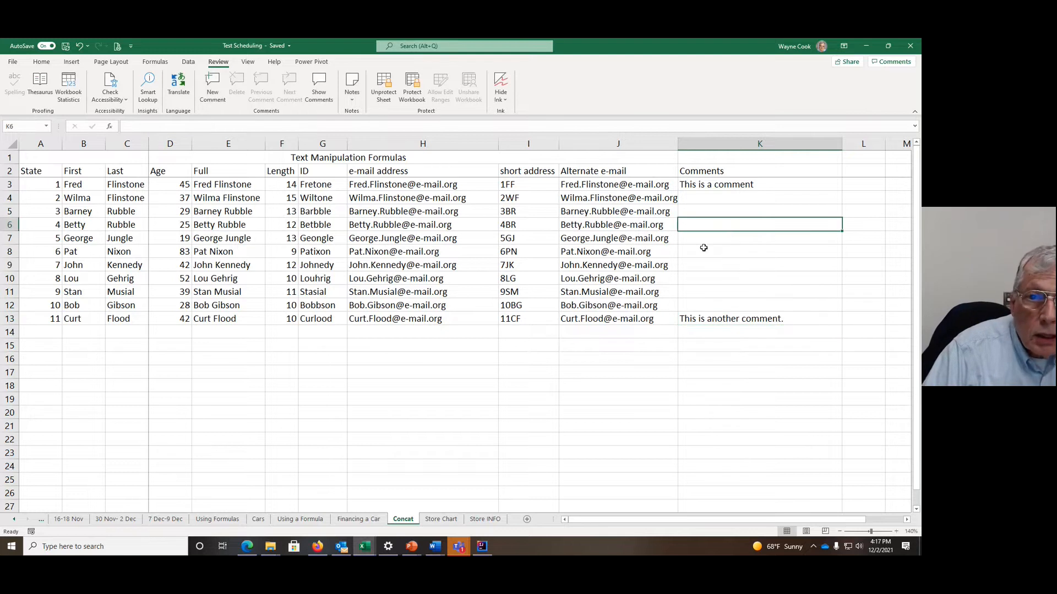
Step: Unprotect the sheet with its password and test selecting cells inside and outside the Comments column
left_click(385, 86)
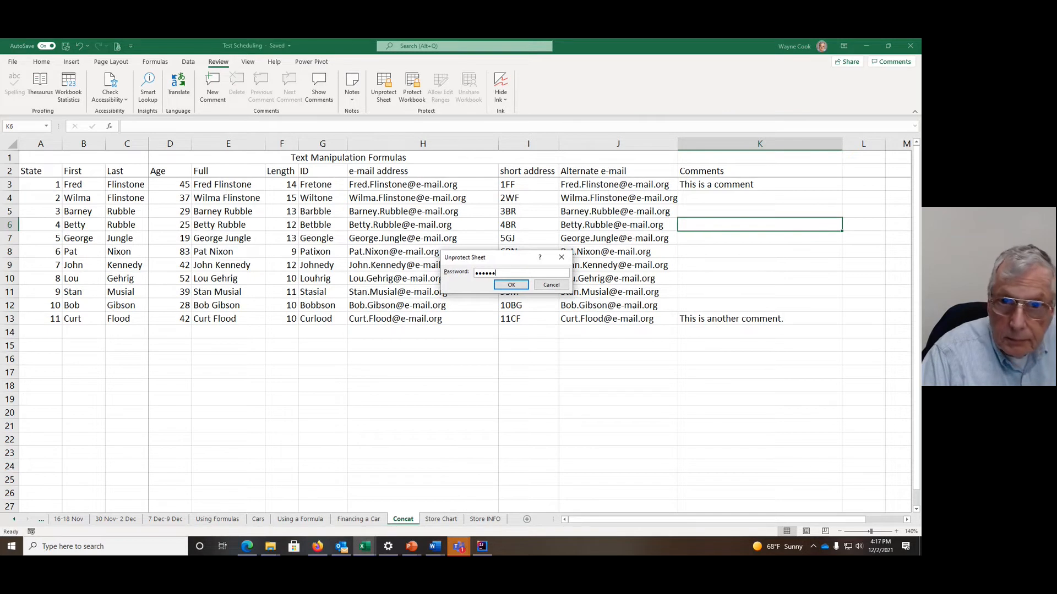
left_click(511, 284)
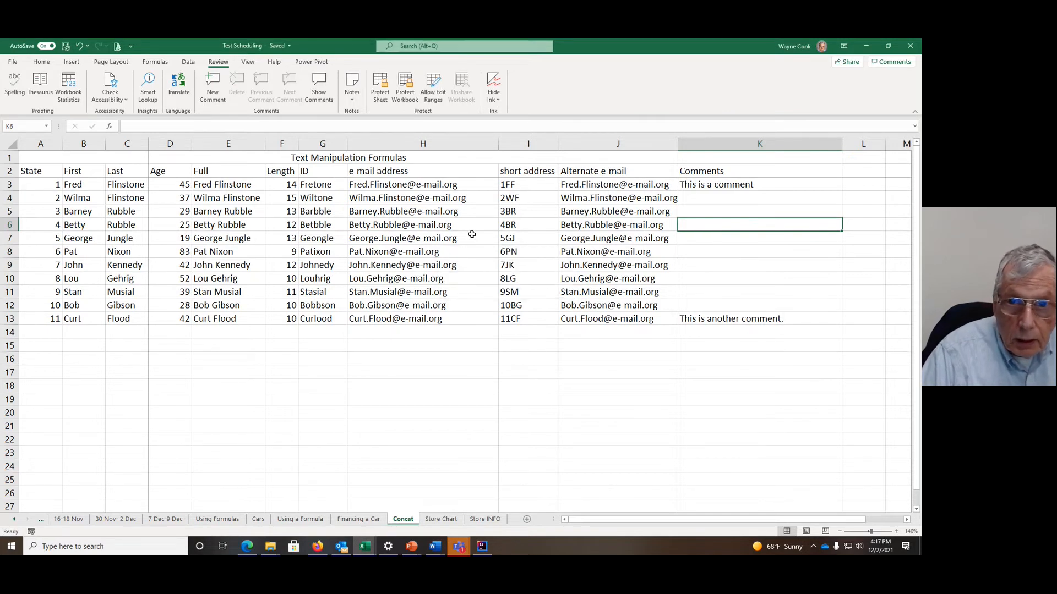
left_click(448, 237)
left_click(447, 274)
left_click(405, 305)
left_click(404, 359)
left_click(600, 388)
left_click(759, 265)
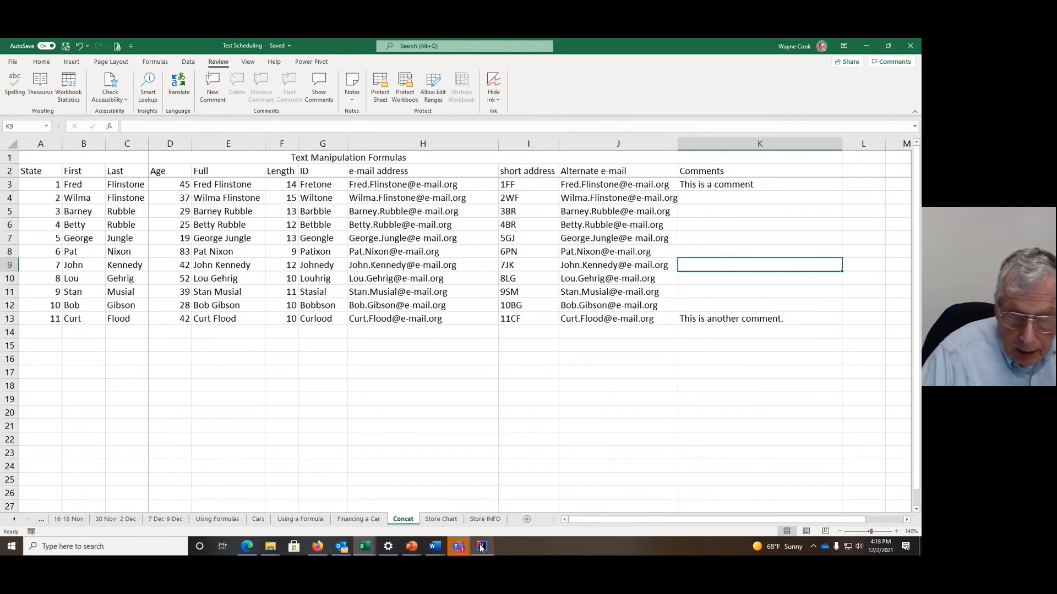
Step: Switch to the Microsoft Teams meeting window titled Freeze Frames, Text Manipulation, and Cell Locking
left_click(460, 548)
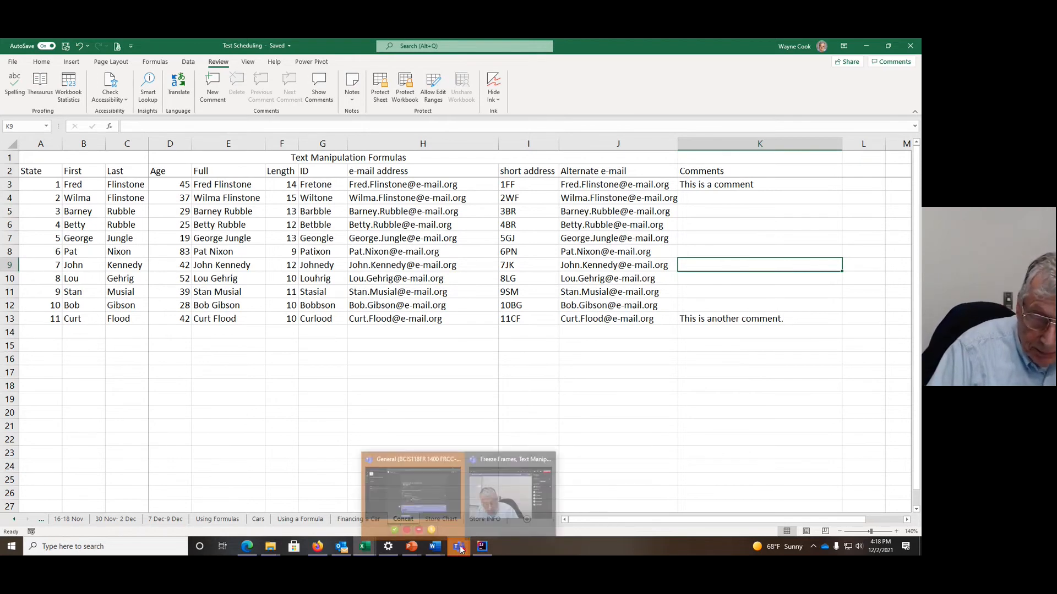
left_click(503, 461)
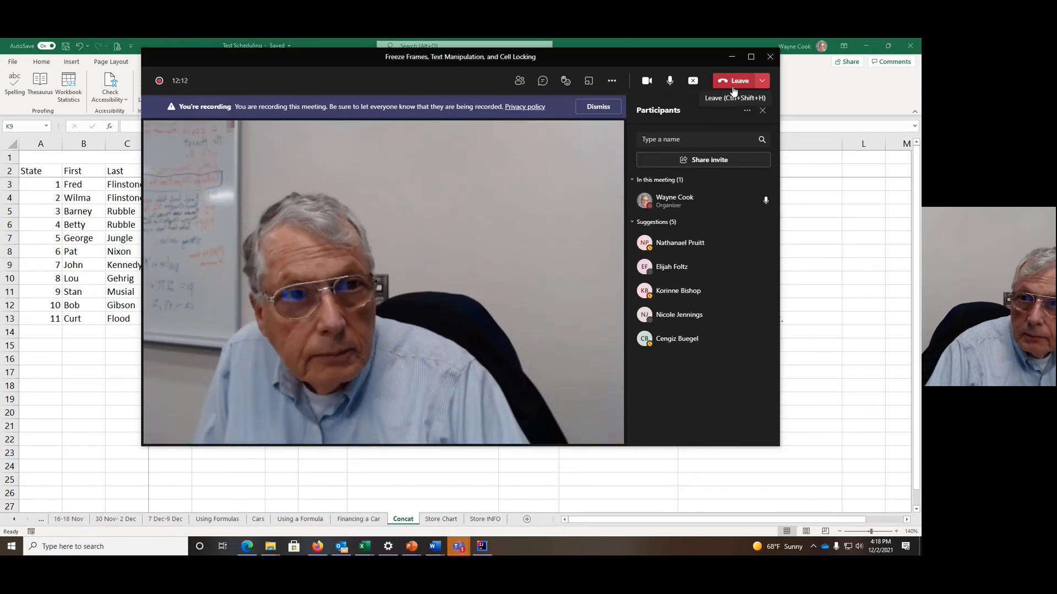